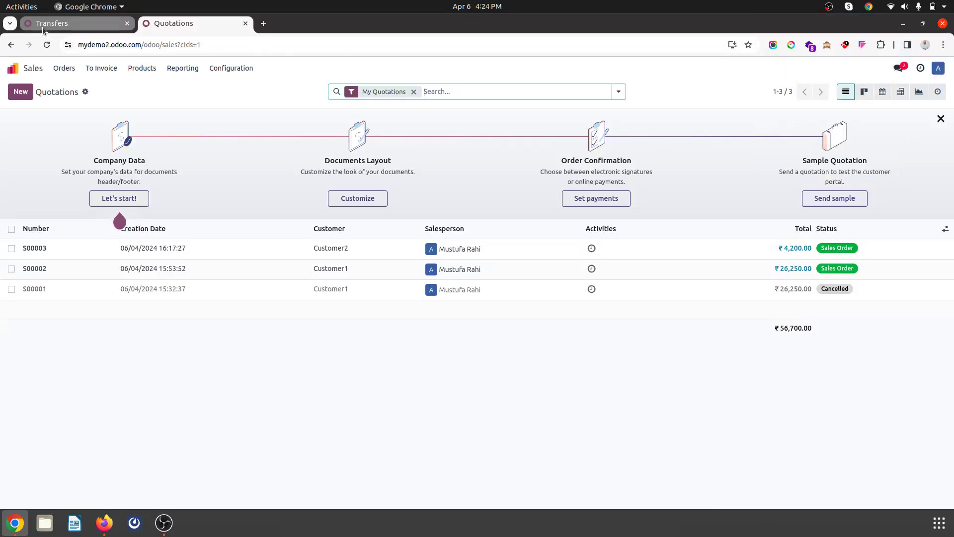
# - Read the installed Odoo version under About in Settings, then return to the home screen
pyautogui.click(44, 27)
pyautogui.click(13, 67)
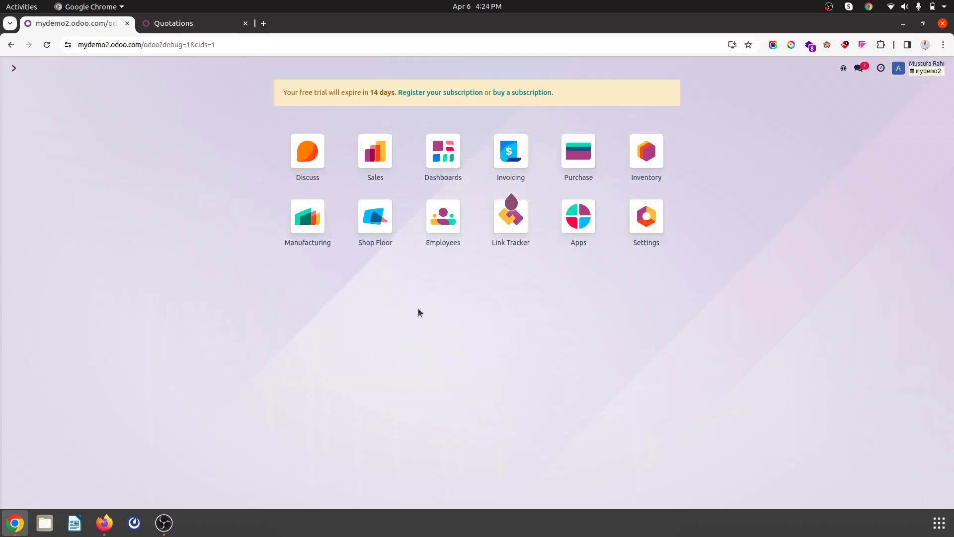
pyautogui.click(642, 230)
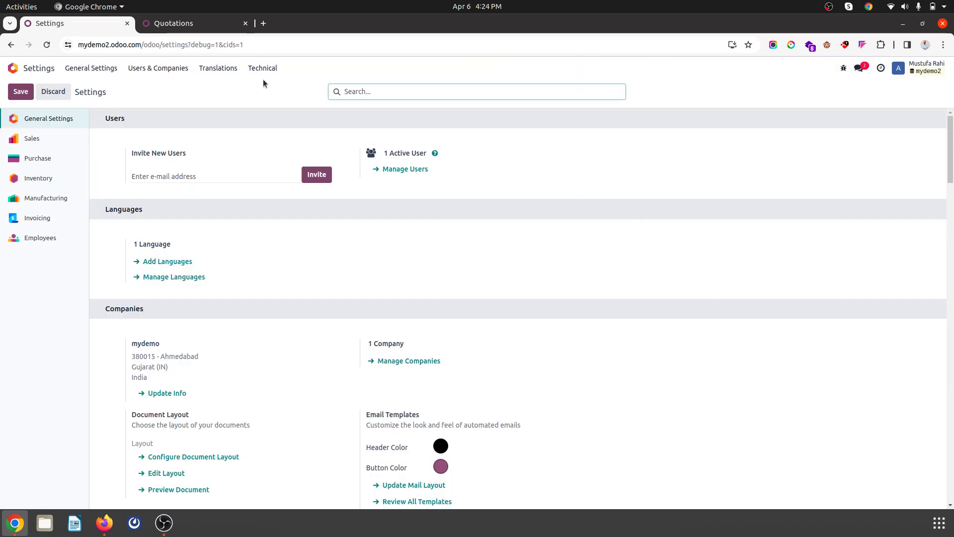
pyautogui.scroll(-20, 282, 233)
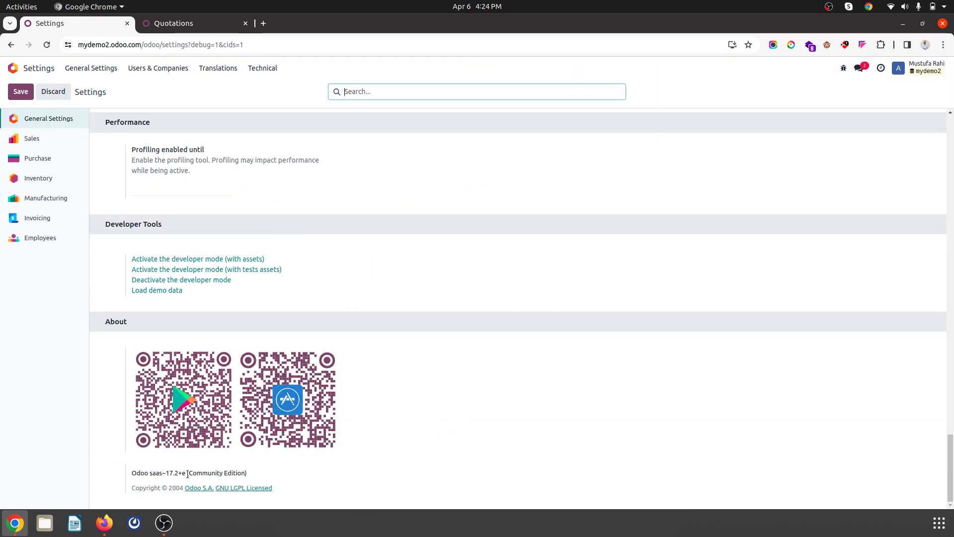
pyautogui.tripleClick(188, 473)
pyautogui.scroll(10, 370, 271)
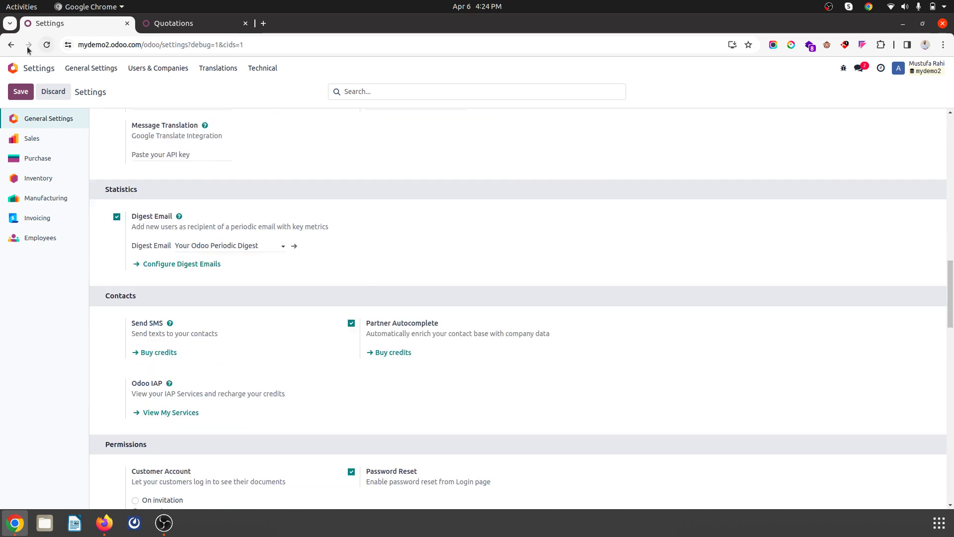
pyautogui.click(20, 67)
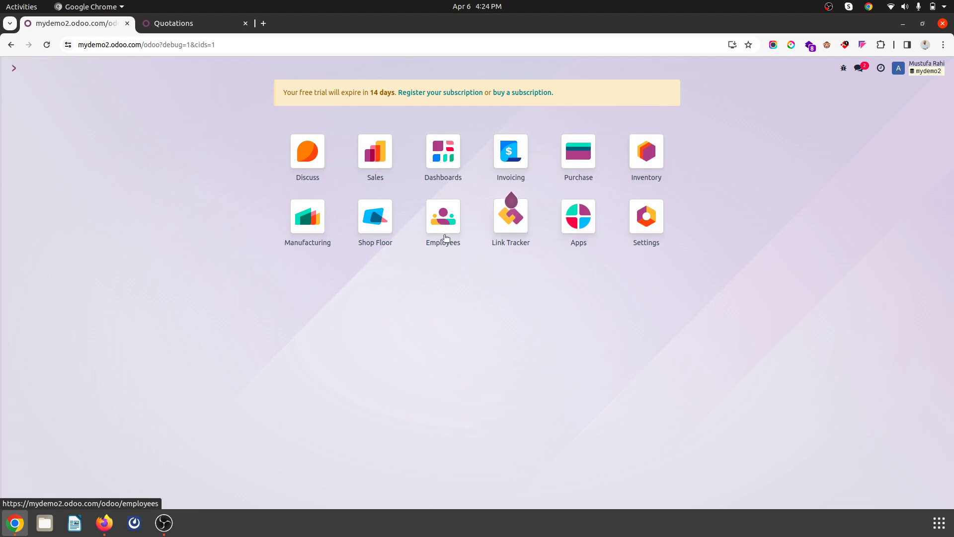
# - Open the Finished Goods product in Inventory and view its routes
pyautogui.click(659, 163)
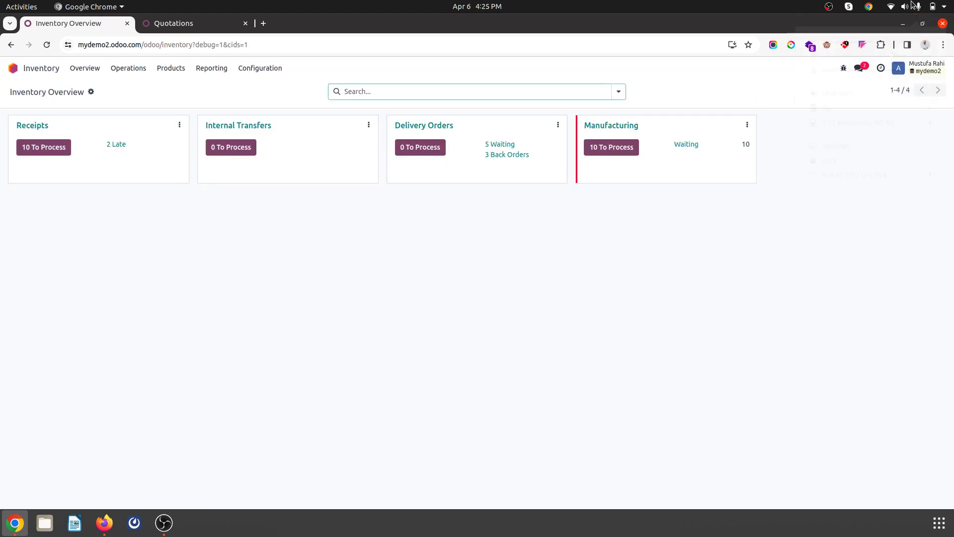
pyautogui.click(171, 68)
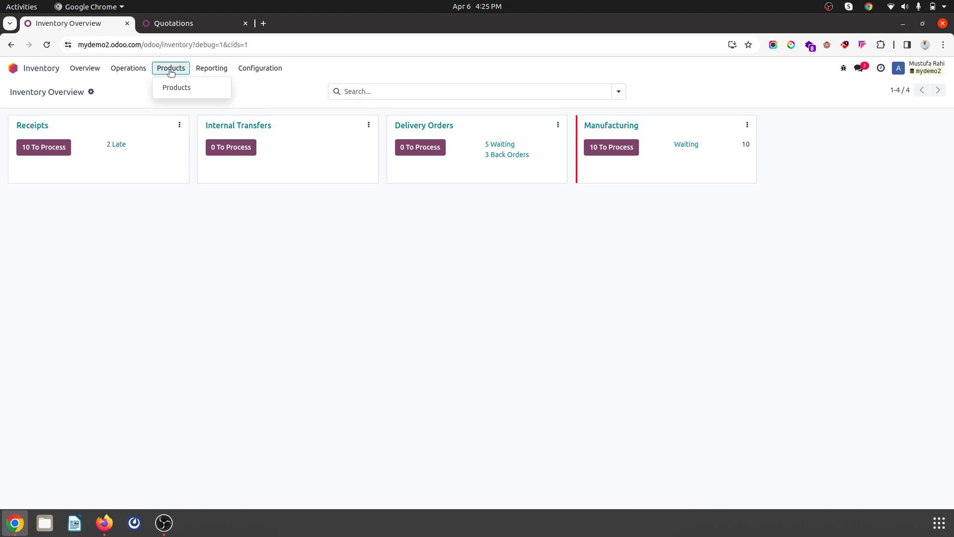
pyautogui.click(174, 86)
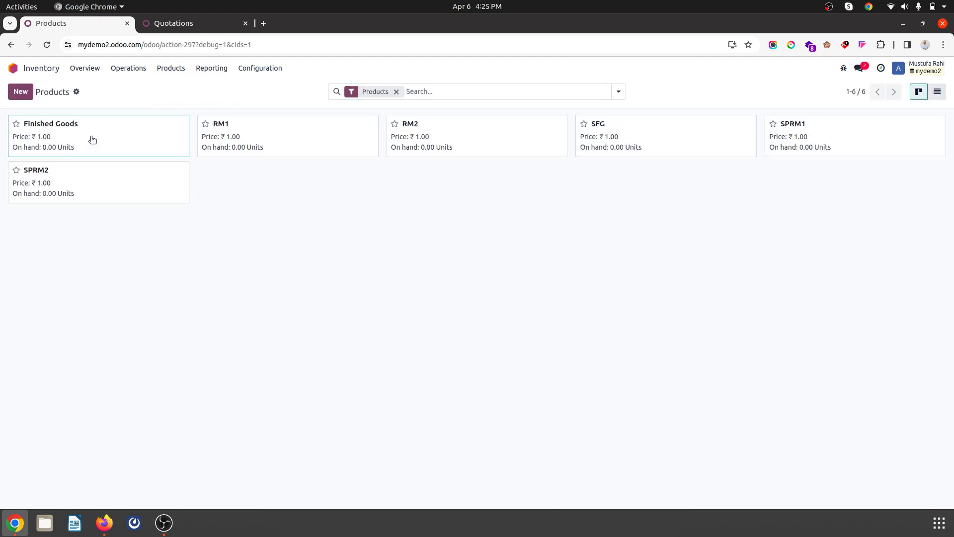
pyautogui.click(91, 139)
pyautogui.click(162, 210)
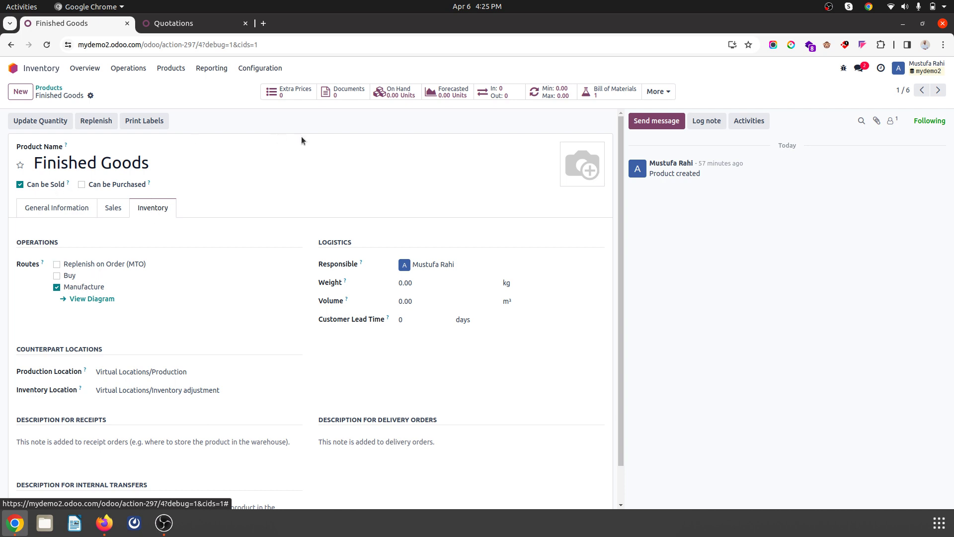
# - Review the Finished Goods bill of materials and BoM Overview, expanding SFG into RM1 and RM2
pyautogui.click(610, 92)
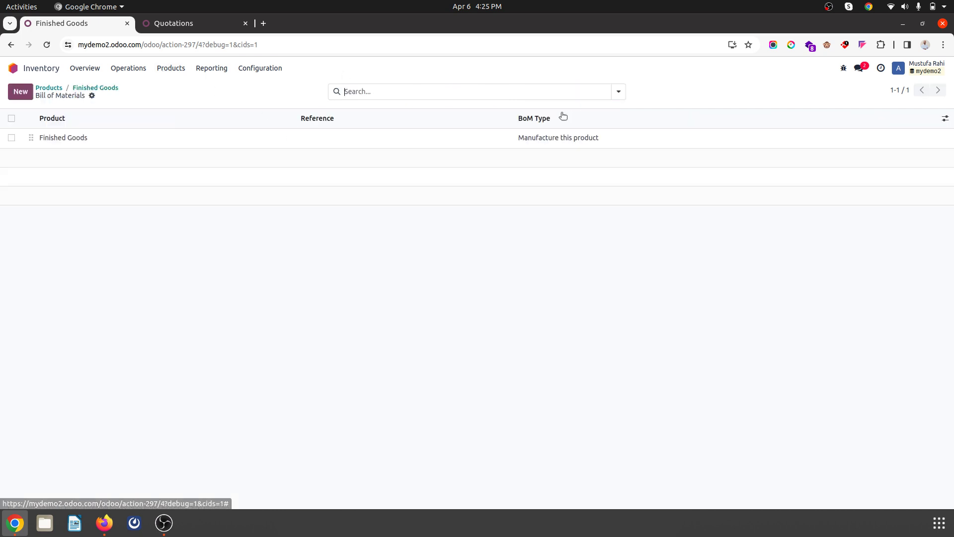
pyautogui.click(300, 133)
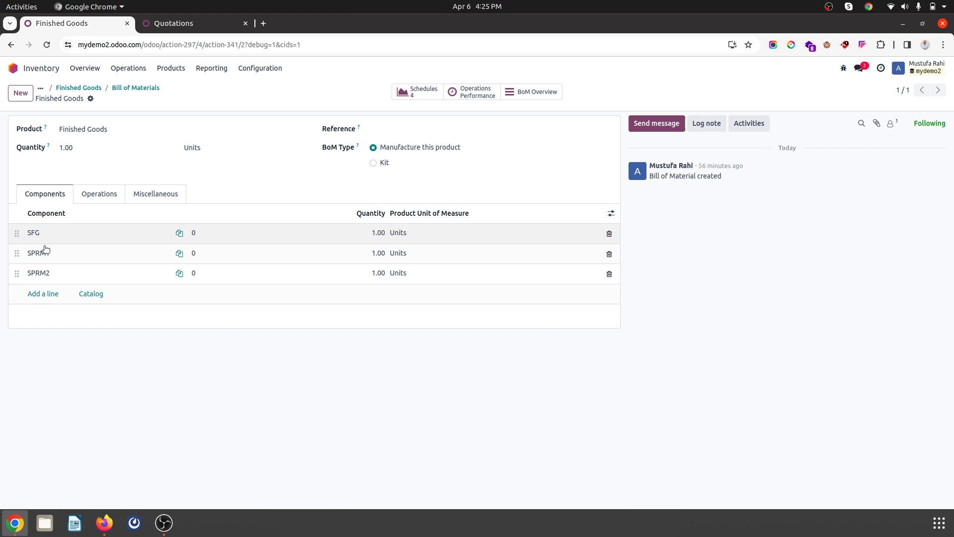
pyautogui.click(545, 96)
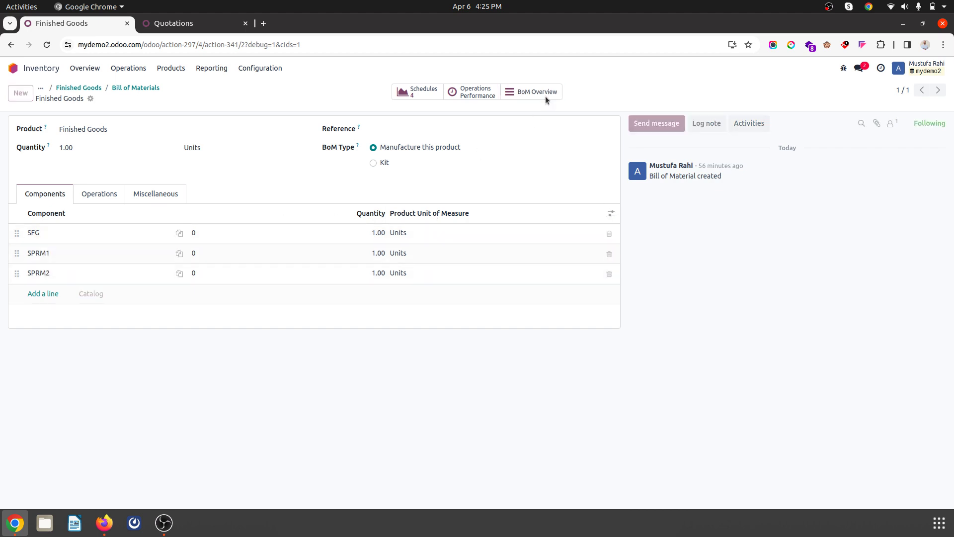
pyautogui.click(18, 242)
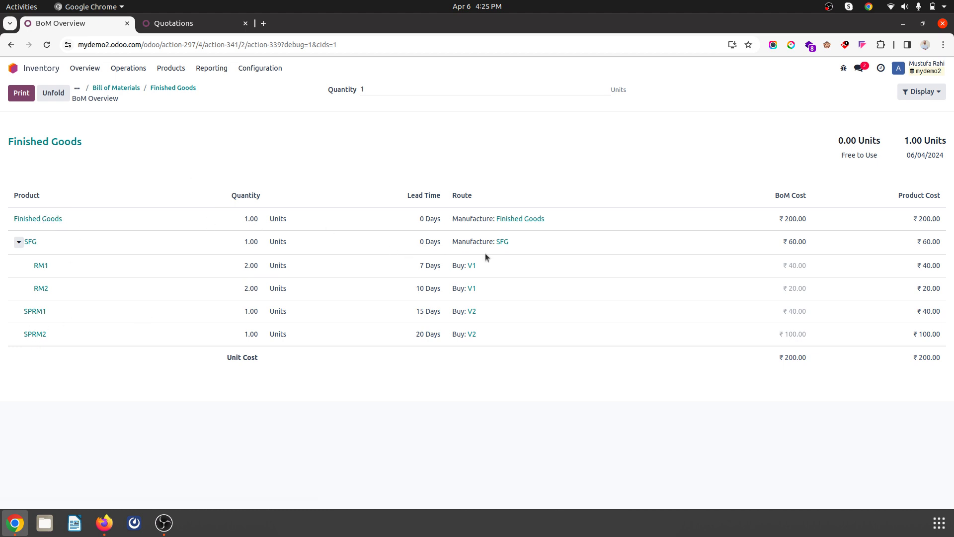
pyautogui.click(503, 242)
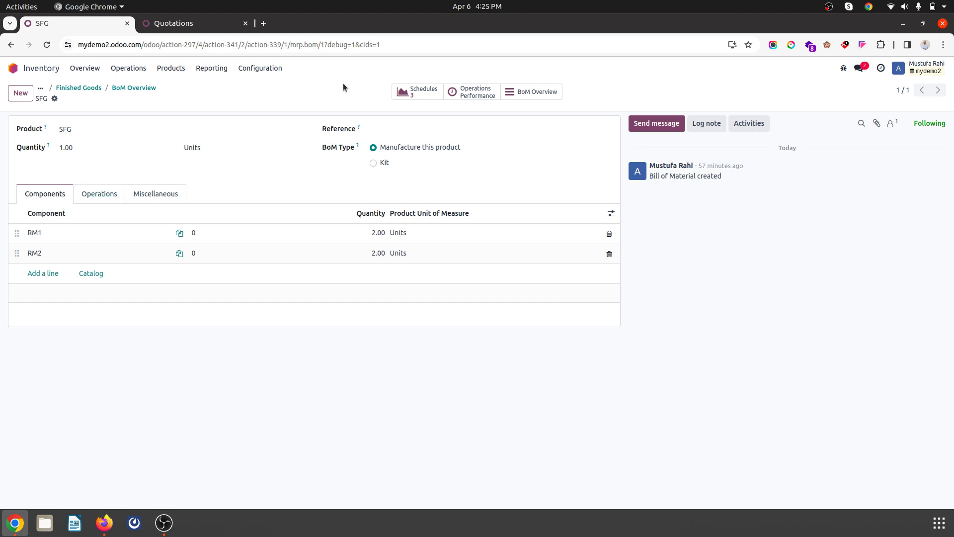
# - Check the SFG product's routes, then go back to the Finished Goods product
pyautogui.click(298, 128)
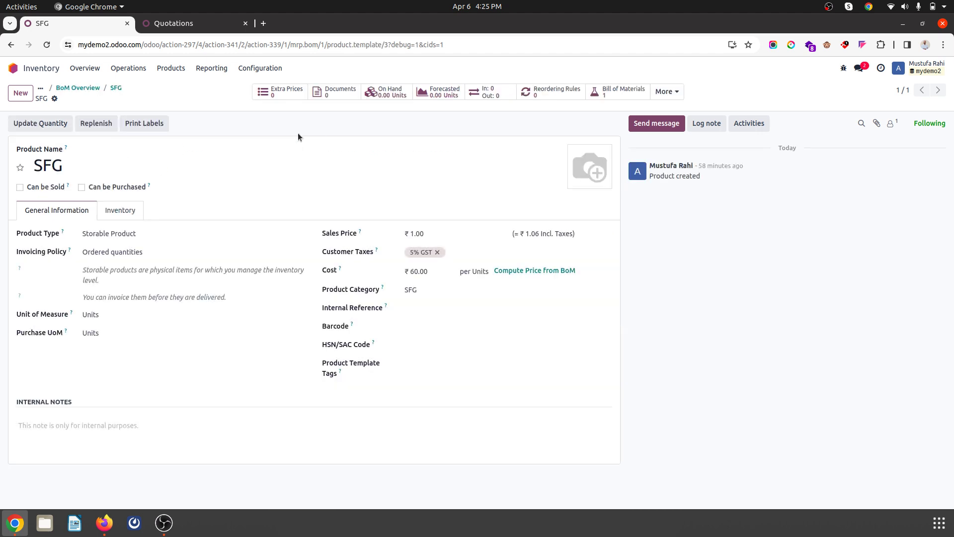
pyautogui.click(121, 210)
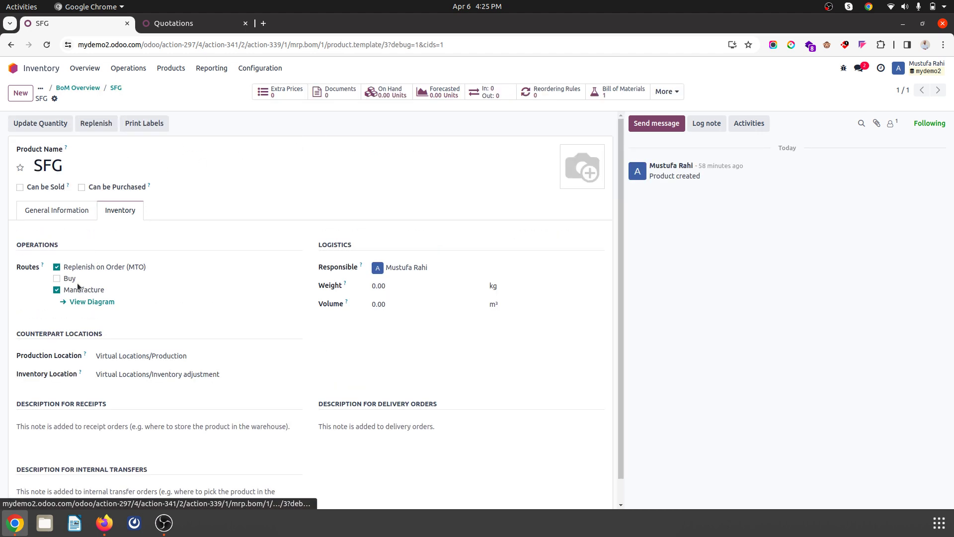
pyautogui.click(78, 88)
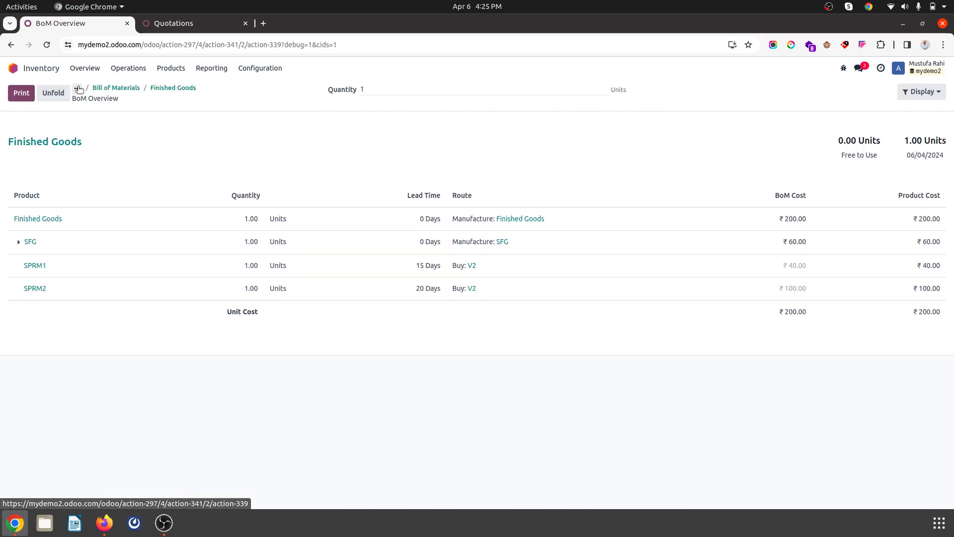
pyautogui.click(116, 88)
pyautogui.click(84, 88)
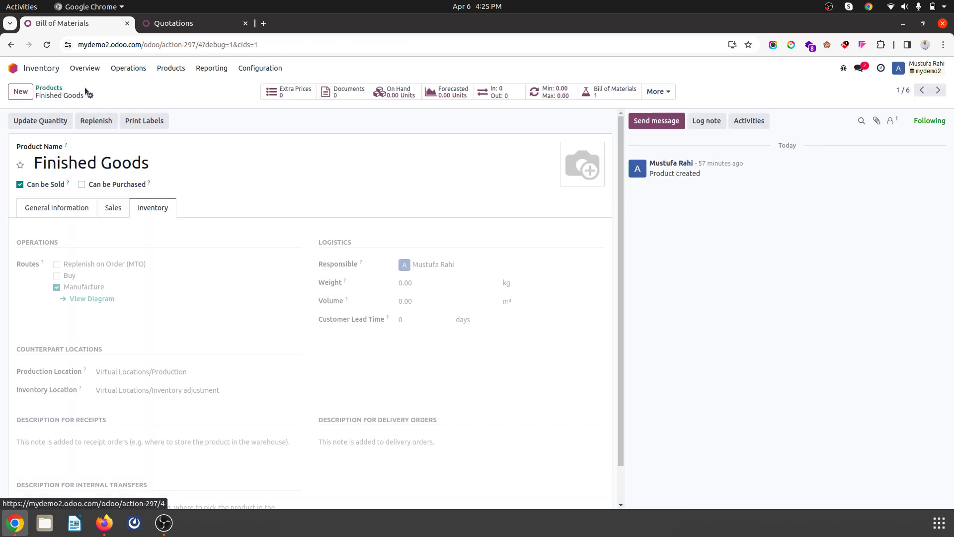
# - Review sales order S00002, its additional information and its deliveries
pyautogui.click(48, 88)
pyautogui.click(174, 23)
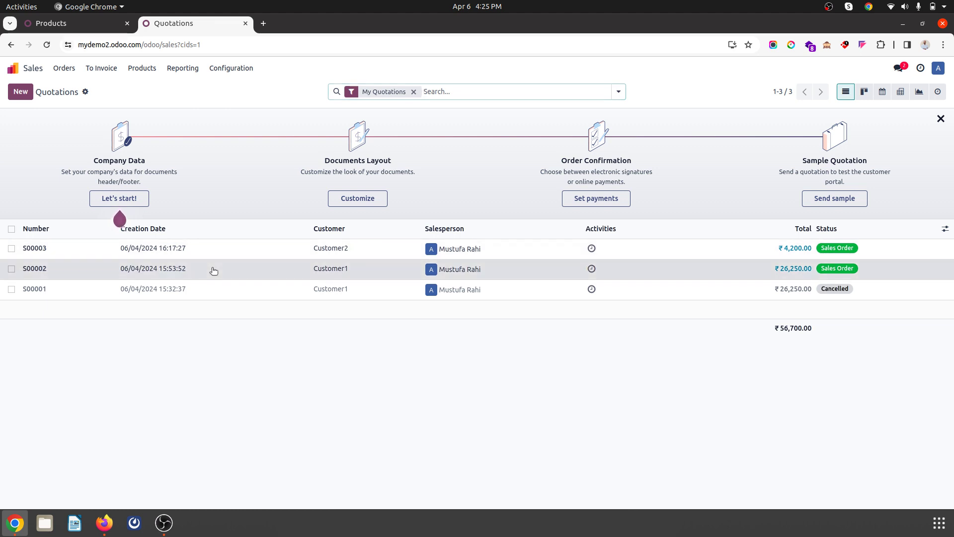
pyautogui.click(212, 269)
pyautogui.click(102, 237)
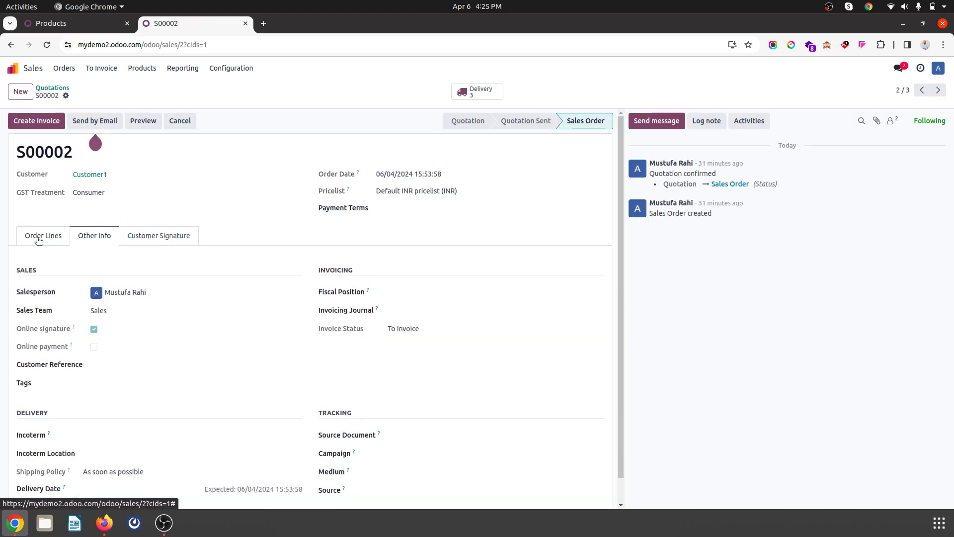
pyautogui.click(38, 238)
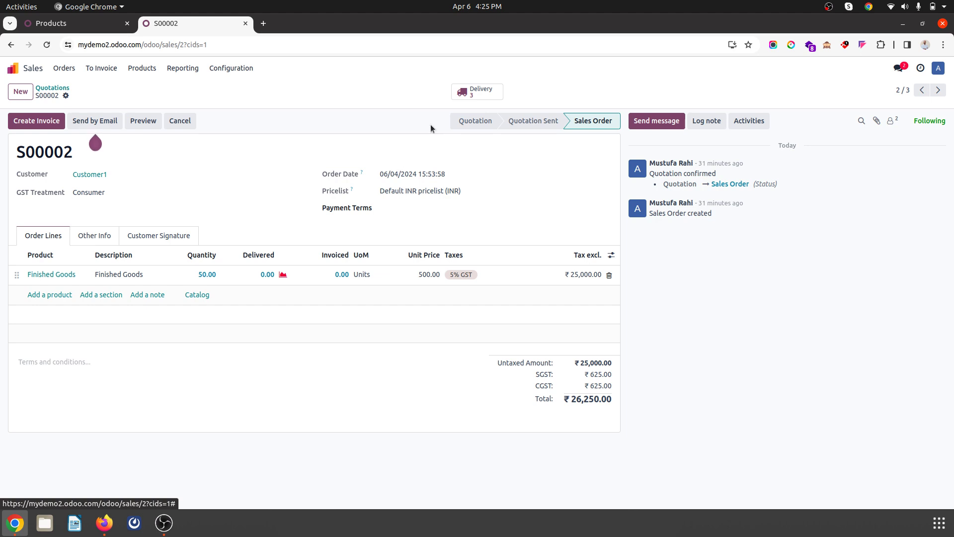
pyautogui.click(464, 92)
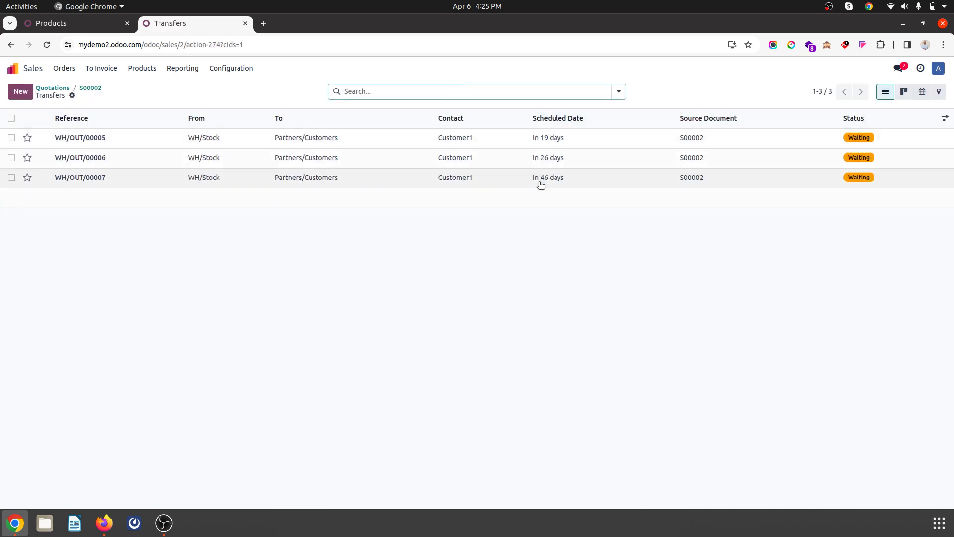
pyautogui.click(90, 88)
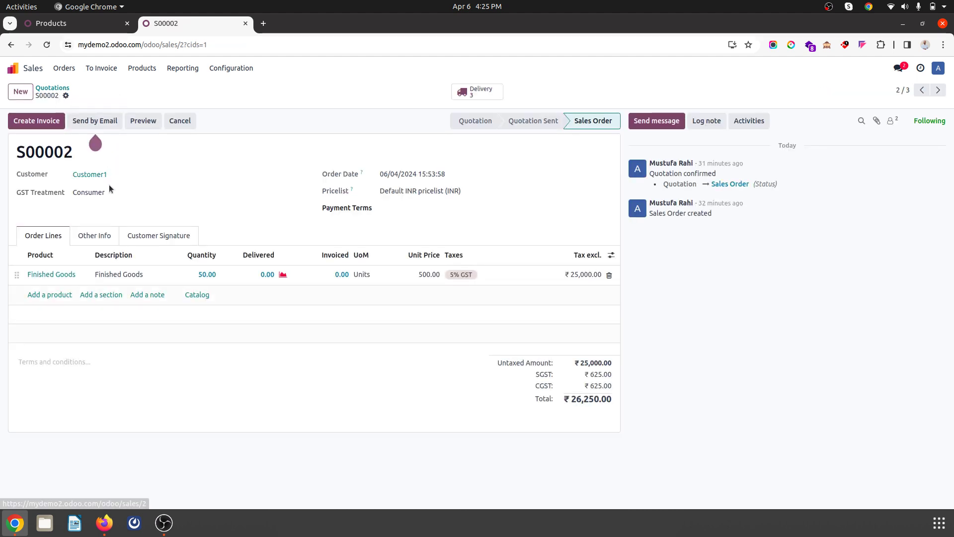
pyautogui.click(52, 88)
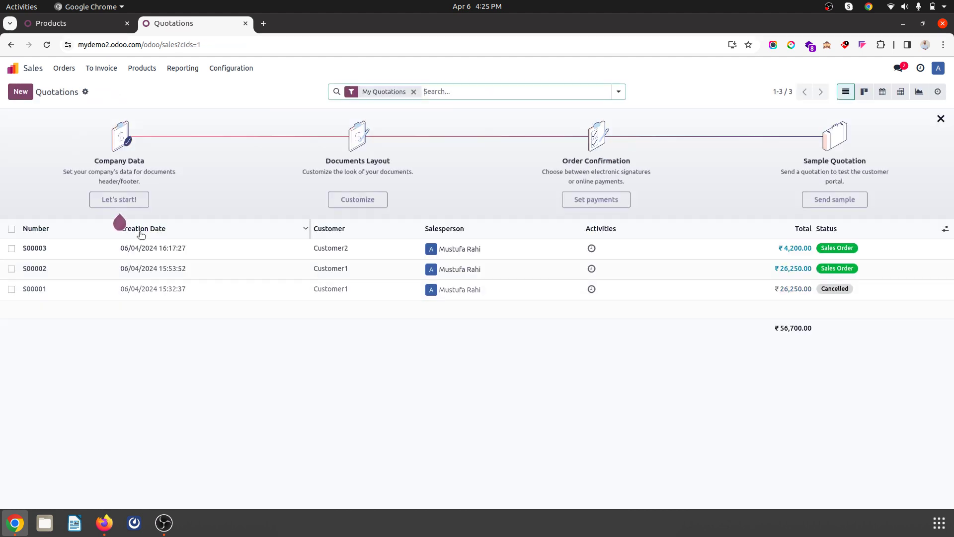
# - Open sales order S00003's waiting delivery WH/OUT/00009 and bring up the browser tab options
pyautogui.click(142, 248)
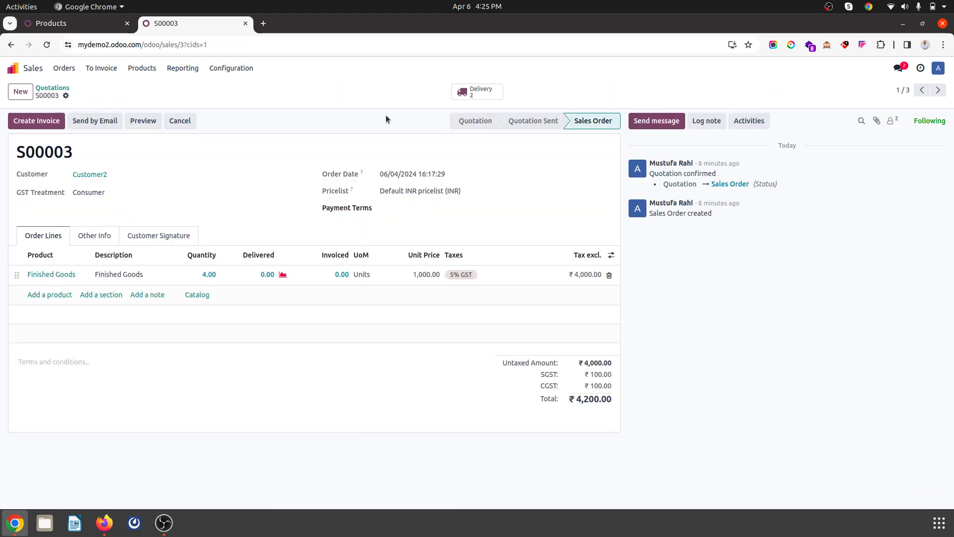
pyautogui.click(484, 94)
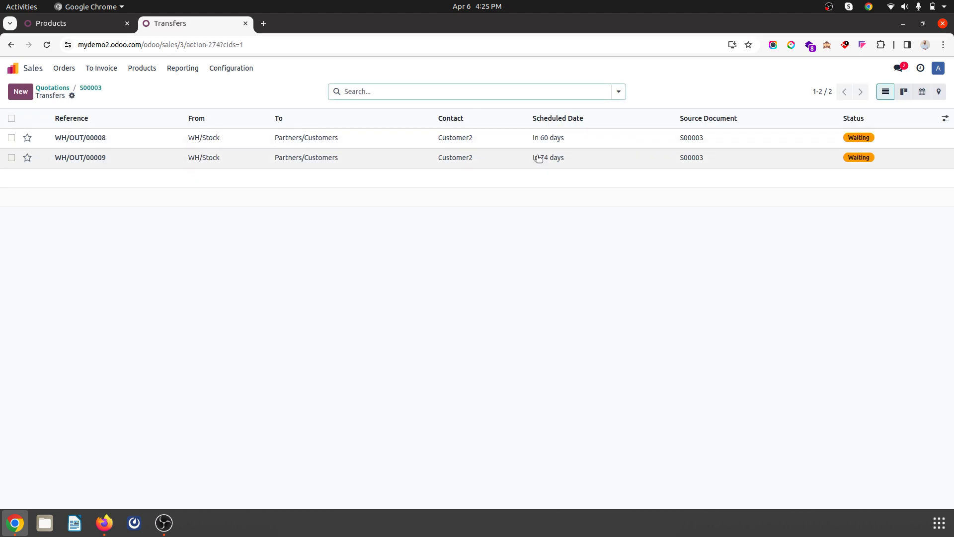
pyautogui.click(198, 158)
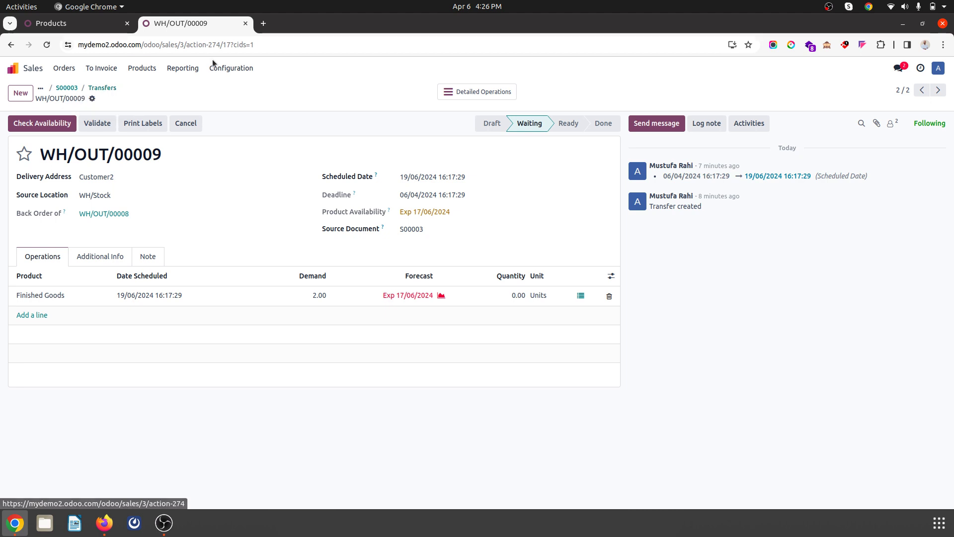
pyautogui.rightClick(223, 22)
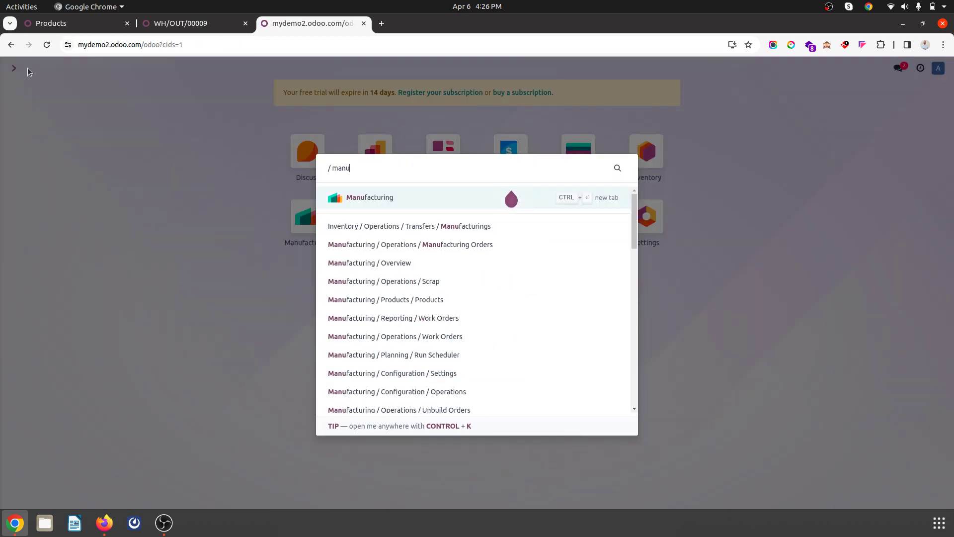
# - Open the Manufacturing Orders list, glancing back at delivery WH/OUT/00009 and sales order S00003
pyautogui.press('Return')
pyautogui.click(148, 68)
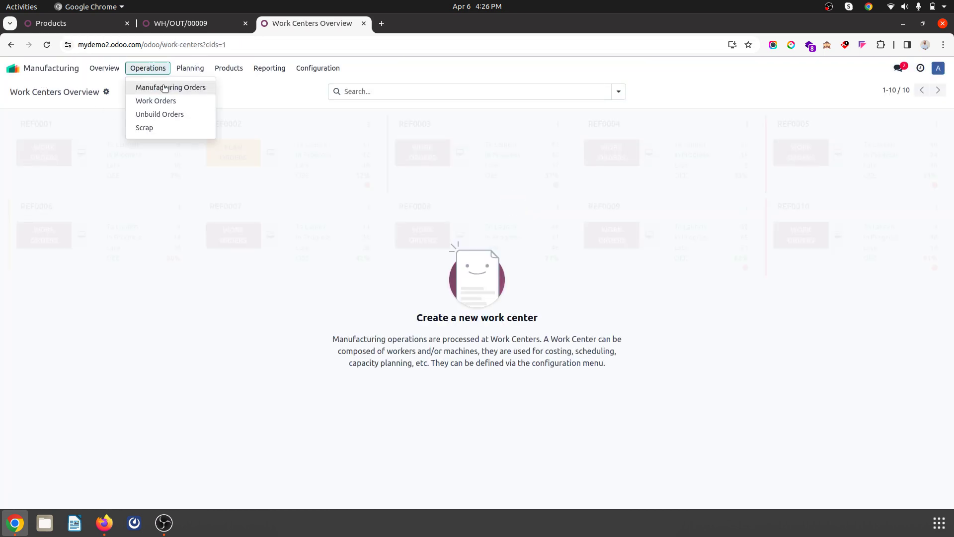
pyautogui.click(164, 85)
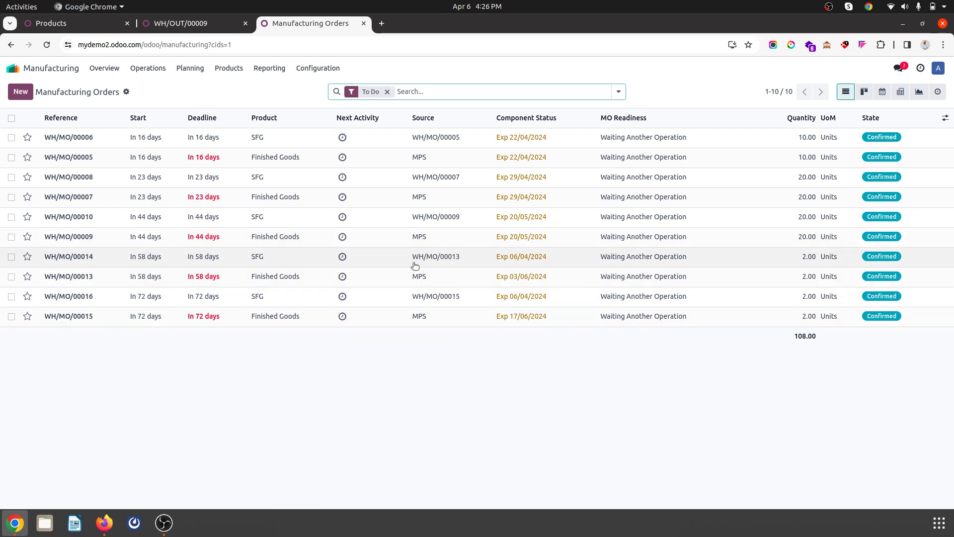
pyautogui.click(192, 23)
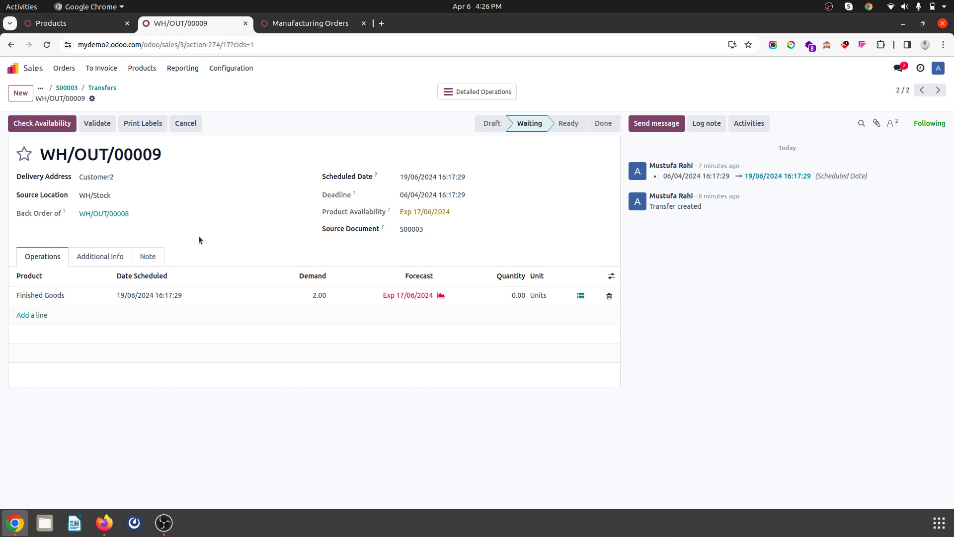
pyautogui.click(66, 87)
pyautogui.click(324, 24)
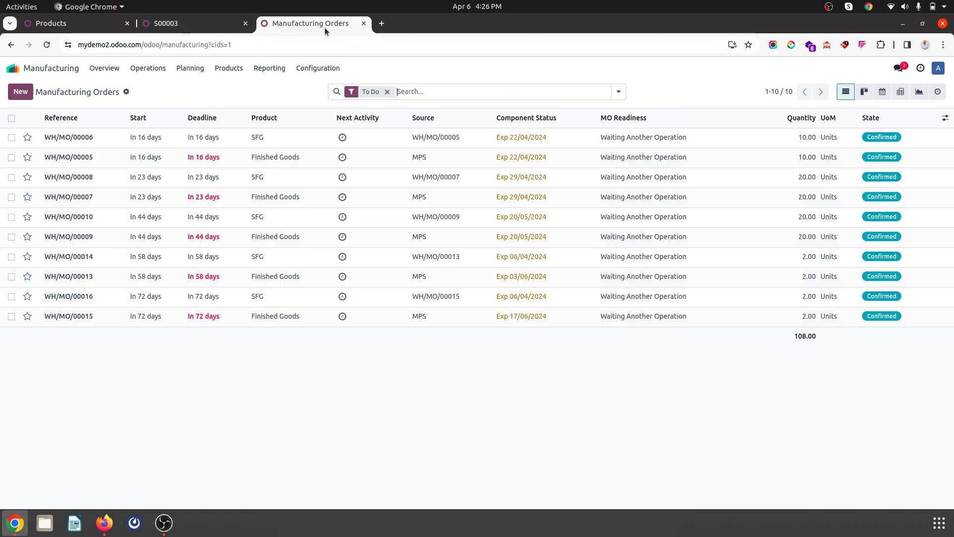
# - Open the Master Production Schedule and scroll across to the later weeks
pyautogui.click(195, 69)
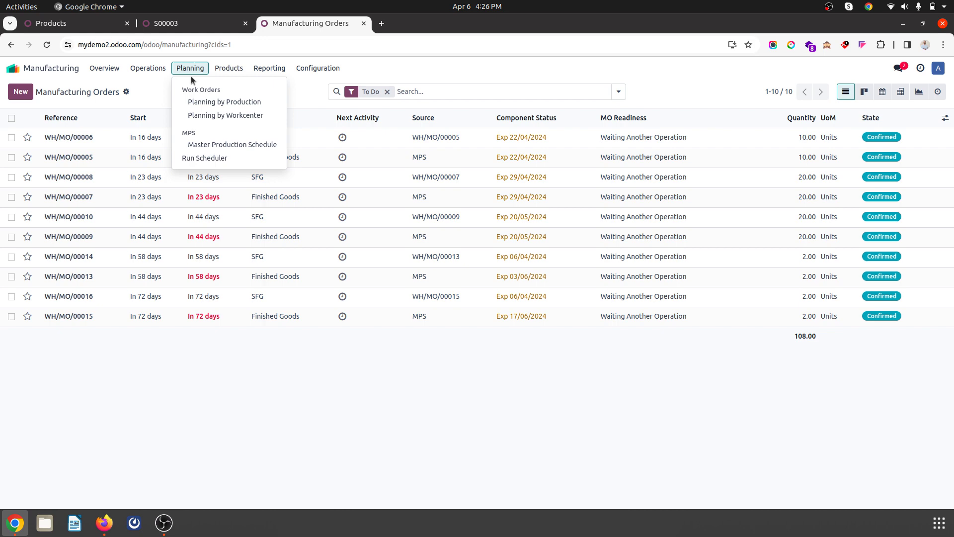
pyautogui.click(219, 148)
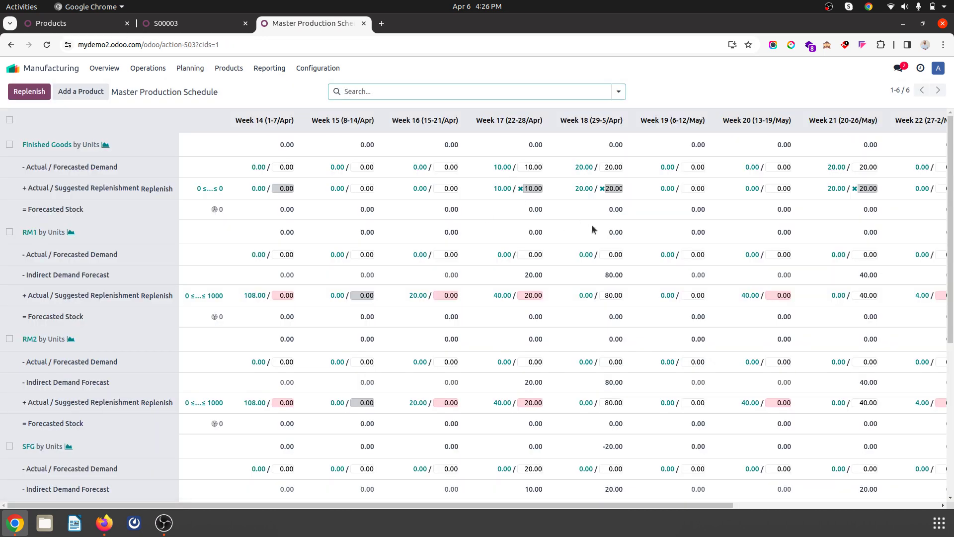
pyautogui.hscroll(2, 592, 229)
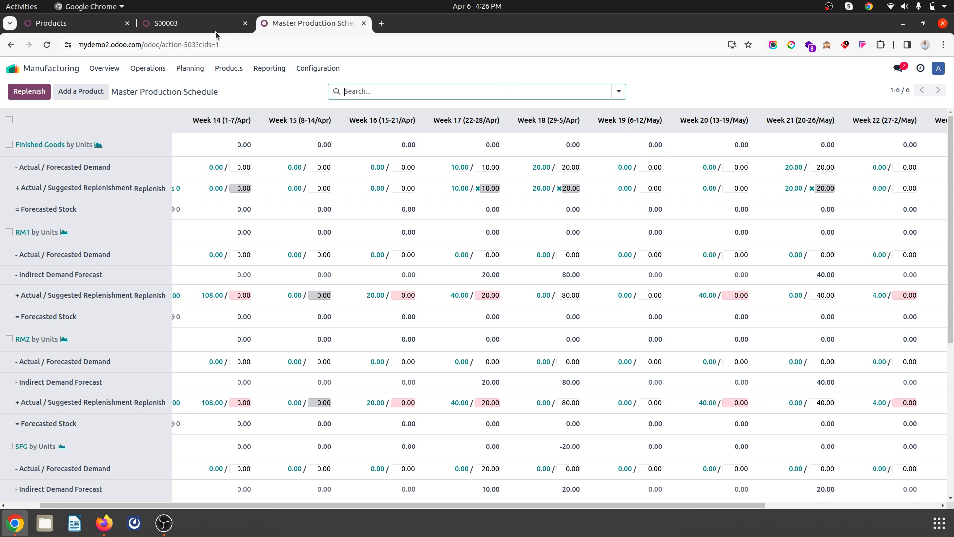
# - Duplicate S00003 as a quotation for Customer3 with 2 Finished Goods, and save it
pyautogui.click(169, 24)
pyautogui.click(65, 95)
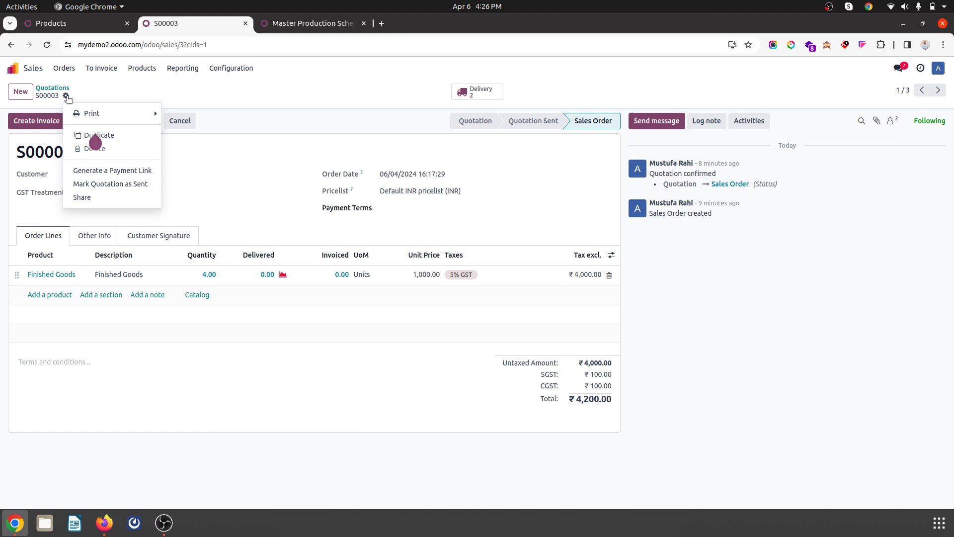
pyautogui.click(105, 132)
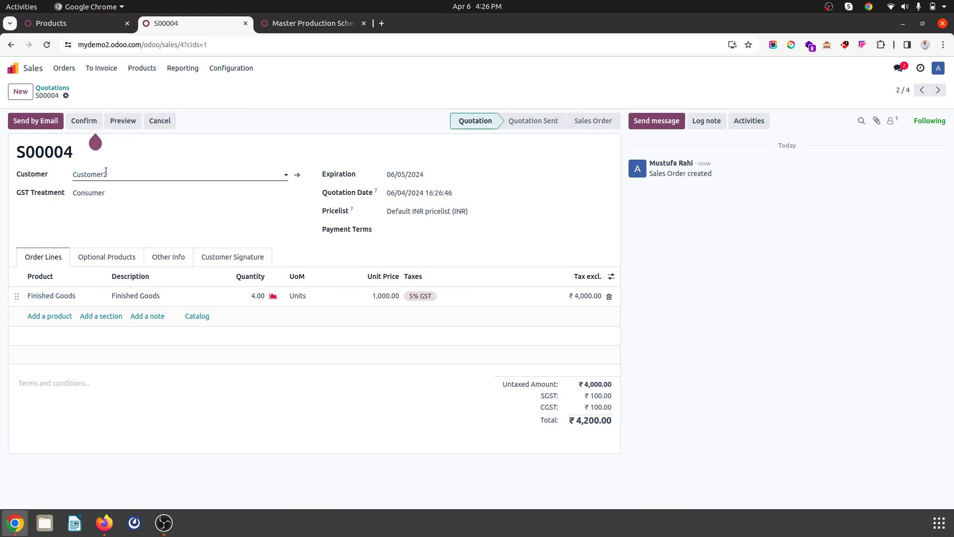
pyautogui.click(122, 175)
pyautogui.write('Customer')
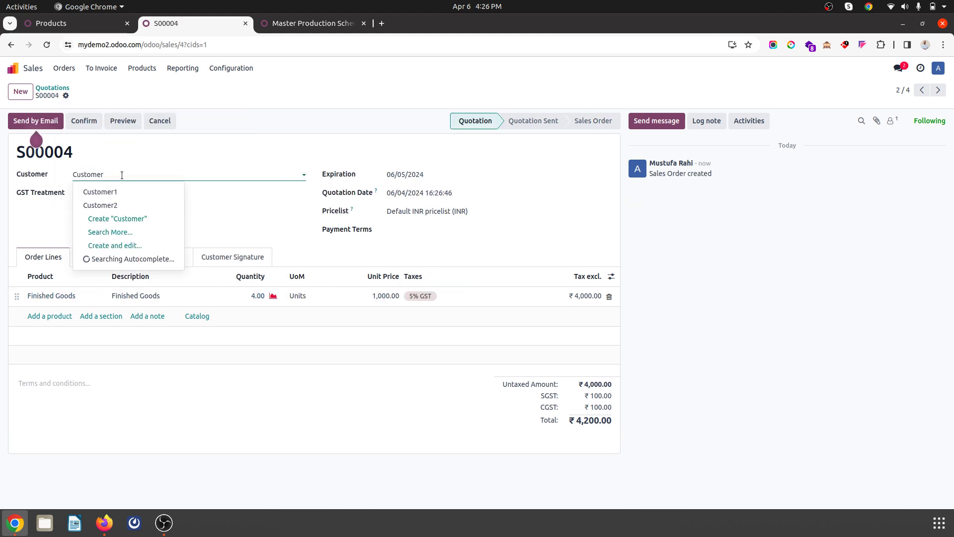
pyautogui.write('3')
pyautogui.click(121, 192)
pyautogui.click(241, 298)
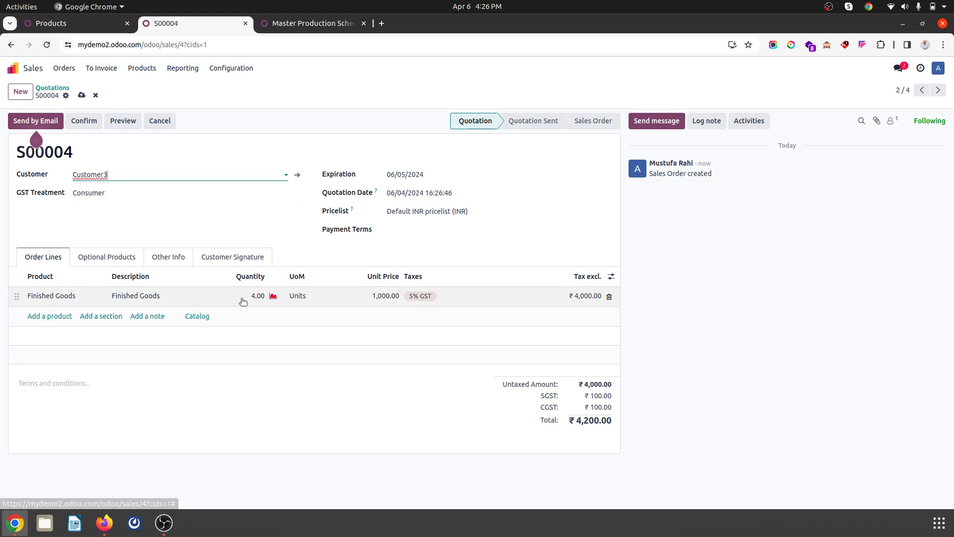
pyautogui.click(263, 234)
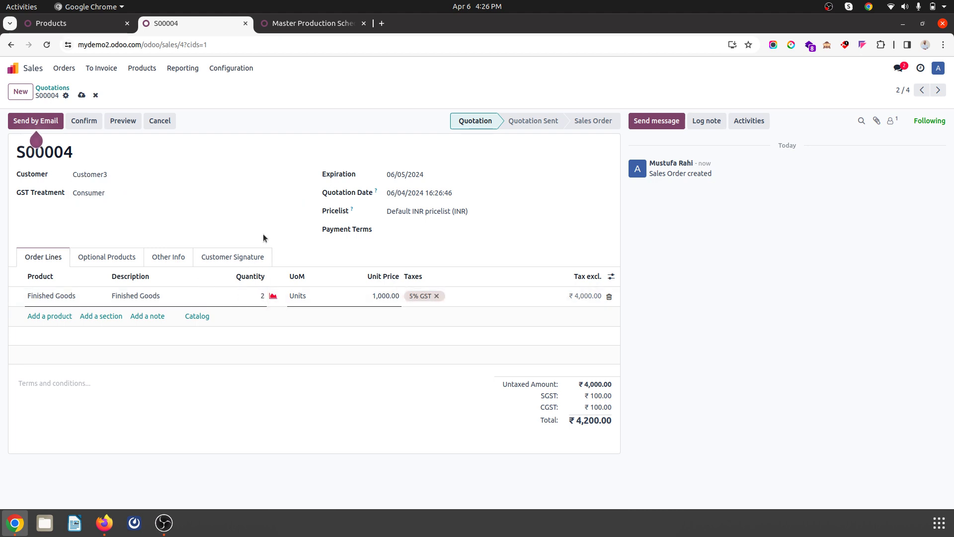
pyautogui.click(83, 95)
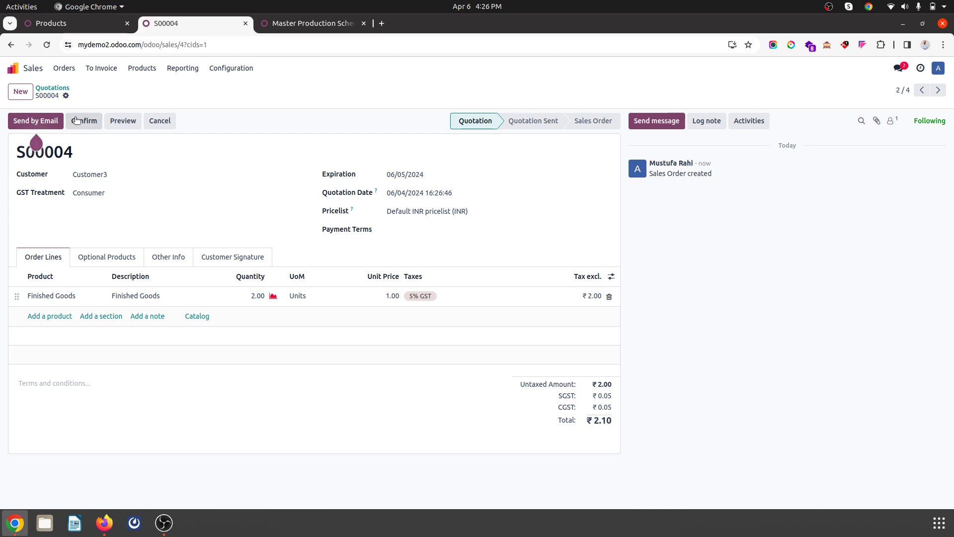
# - Set quotation S00004's delivery date to 07/05/2024 in Other Info
pyautogui.click(313, 24)
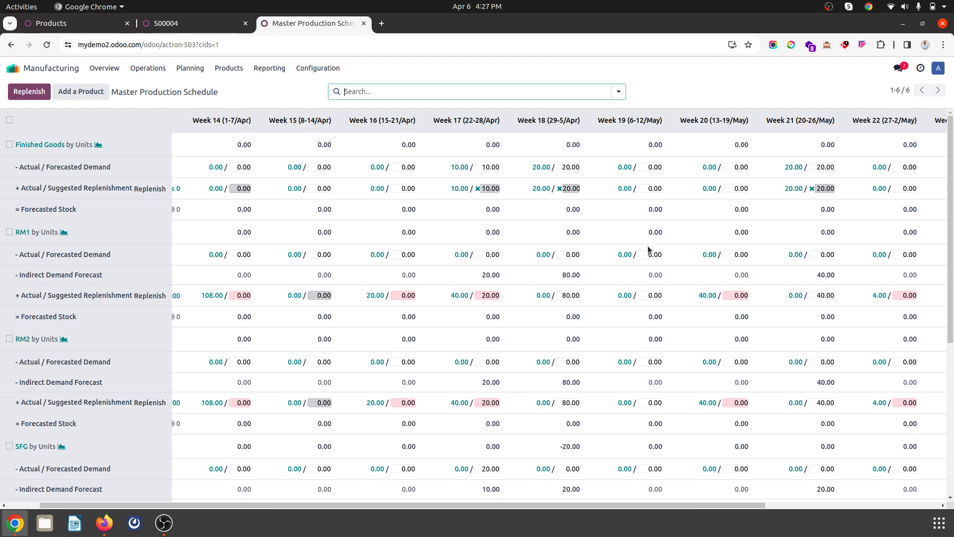
pyautogui.click(177, 24)
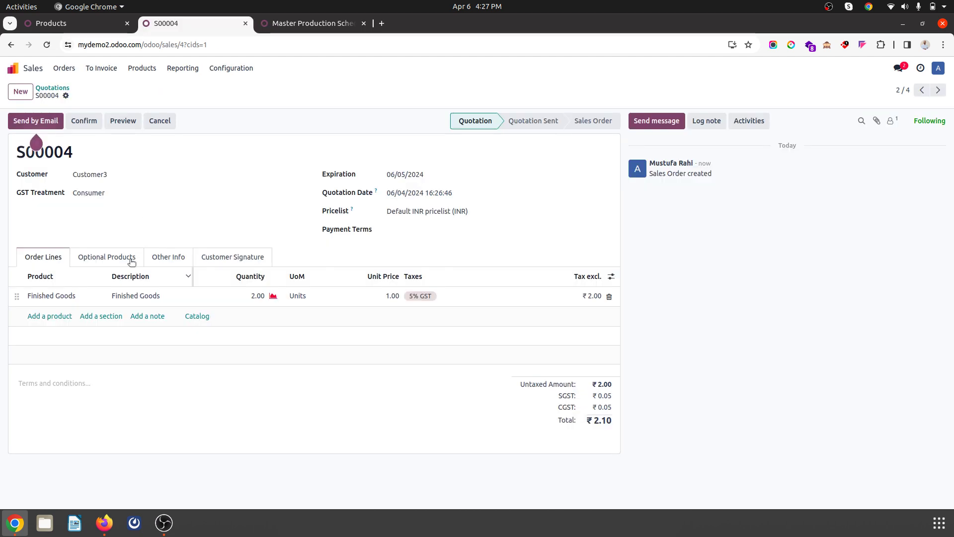
pyautogui.click(180, 259)
pyautogui.scroll(-1, 127, 393)
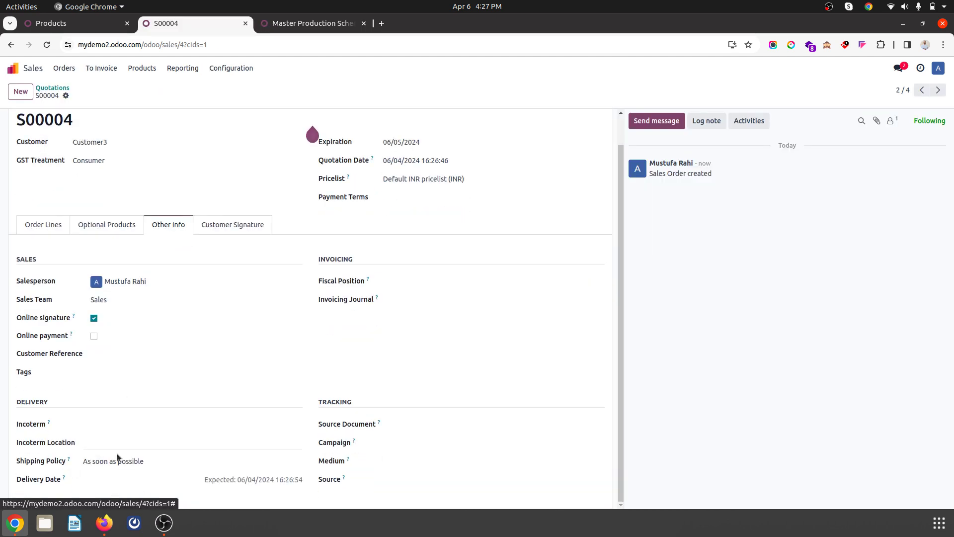
pyautogui.click(115, 481)
pyautogui.click(228, 266)
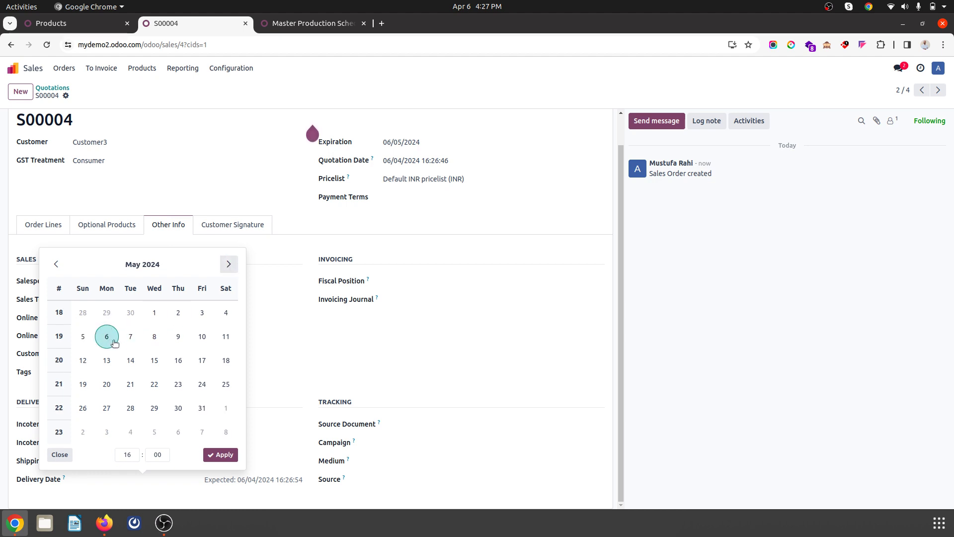
pyautogui.click(130, 336)
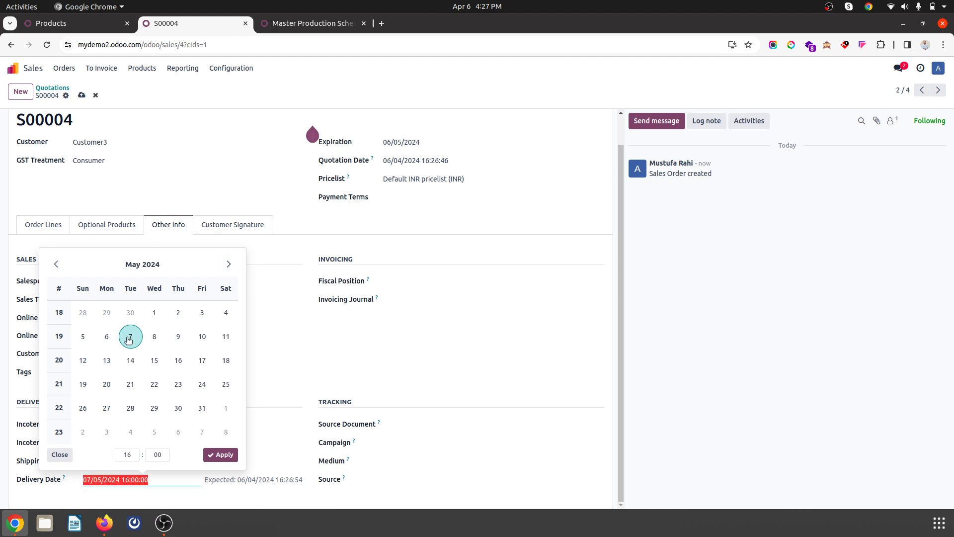
# - Save S00004, confirm it as a sales order, and open its delivery WH/OUT/00010
pyautogui.click(140, 204)
pyautogui.click(82, 94)
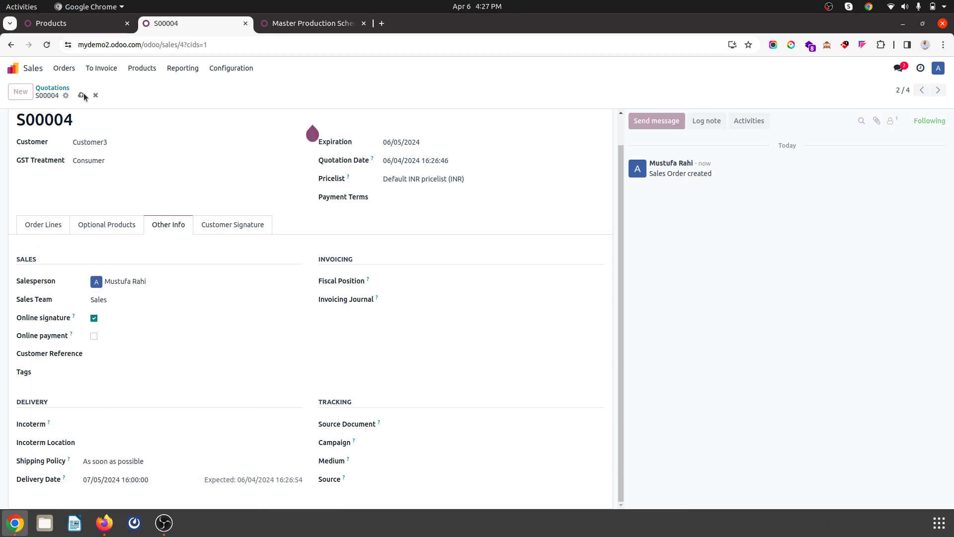
pyautogui.click(43, 225)
pyautogui.click(31, 124)
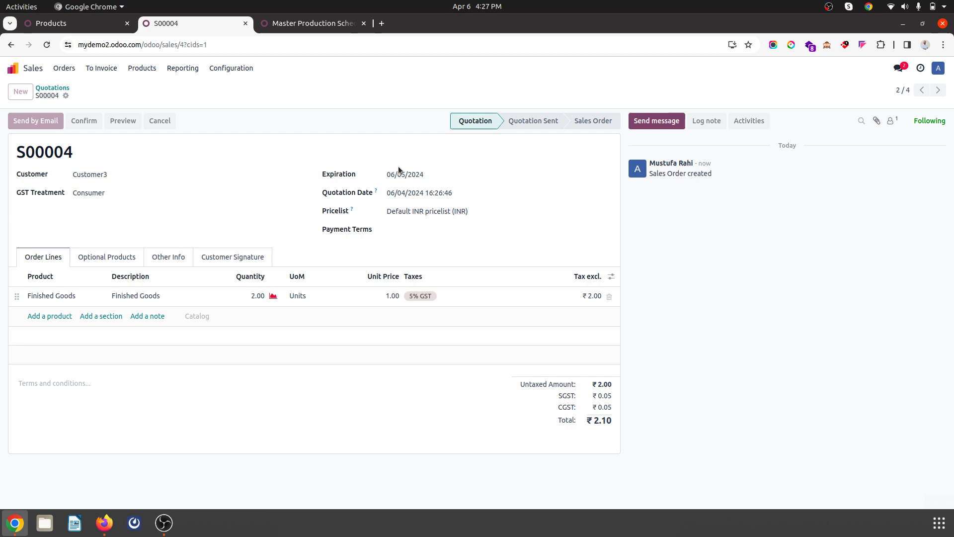
pyautogui.click(466, 93)
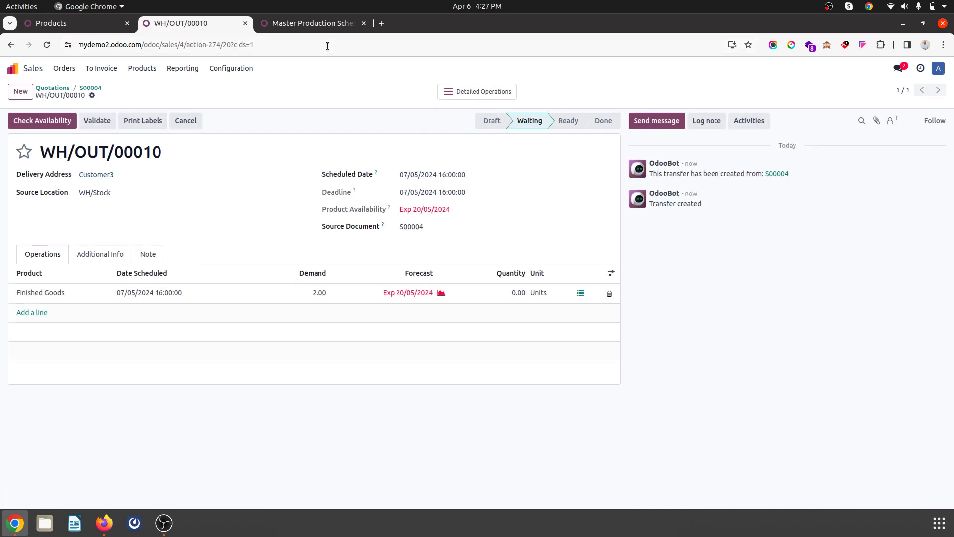
pyautogui.click(315, 28)
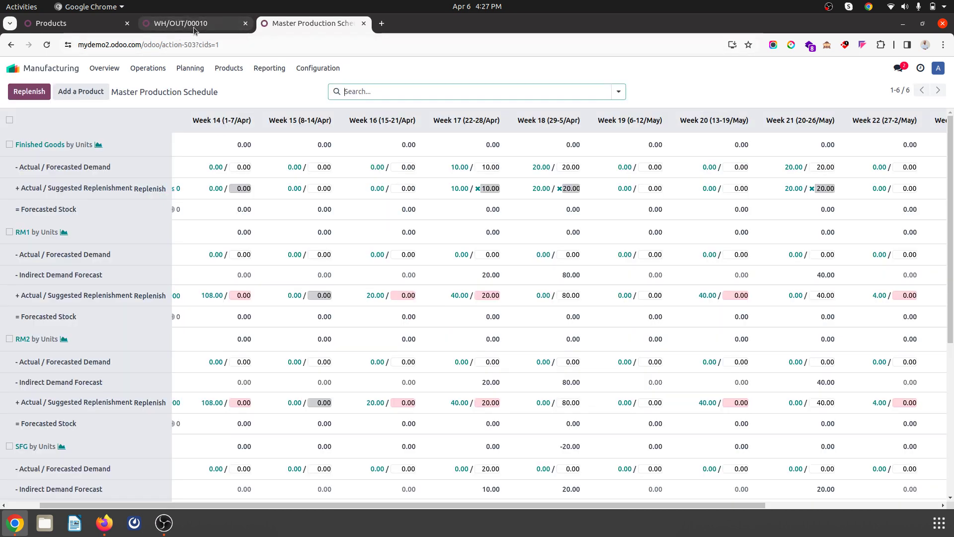
pyautogui.click(177, 23)
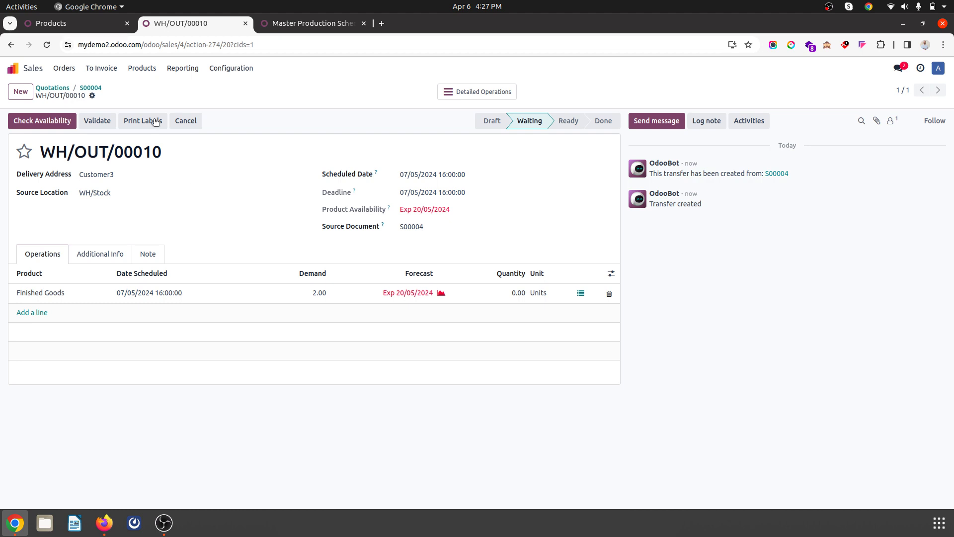
# - Set WH/OUT/00010's Finished Goods quantity to 1 and save the delivery
pyautogui.click(319, 297)
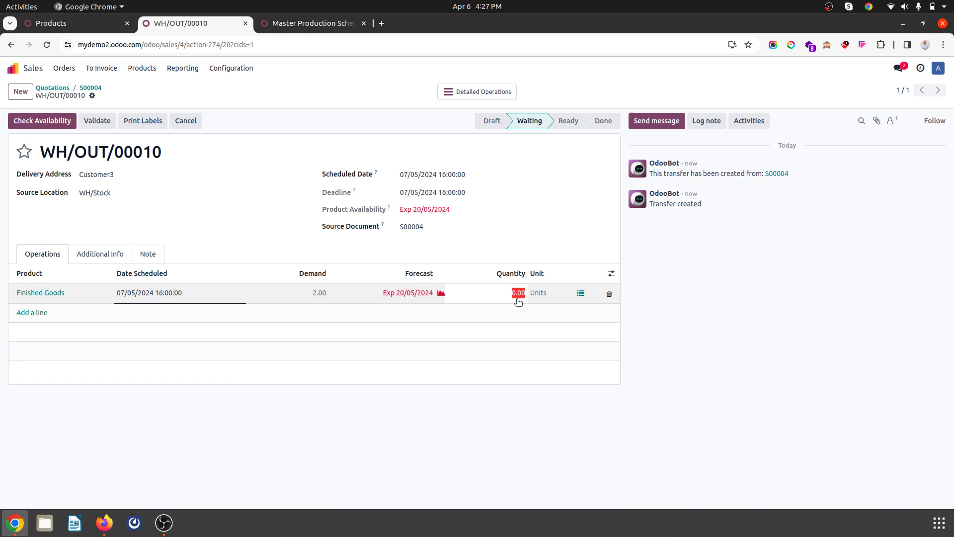
pyautogui.write('1')
pyautogui.click(482, 259)
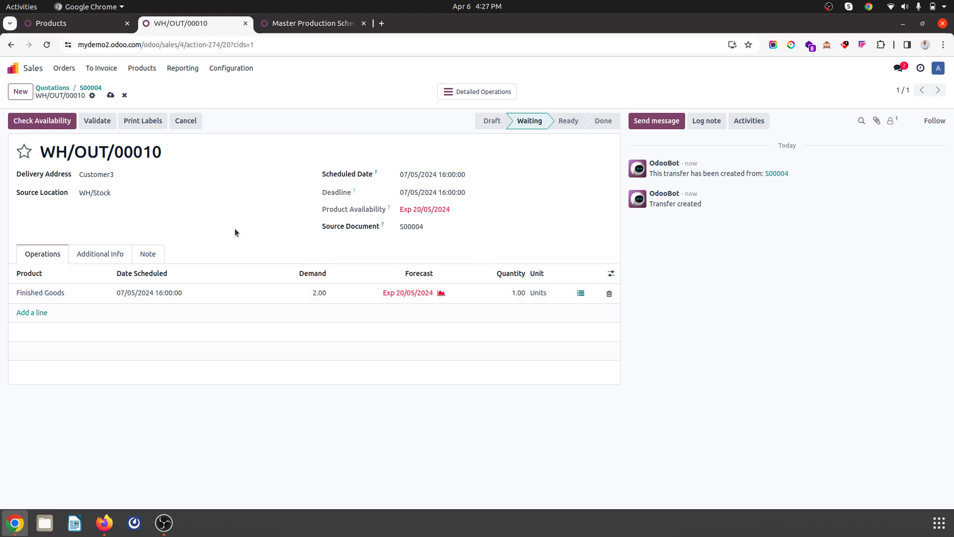
pyautogui.click(110, 96)
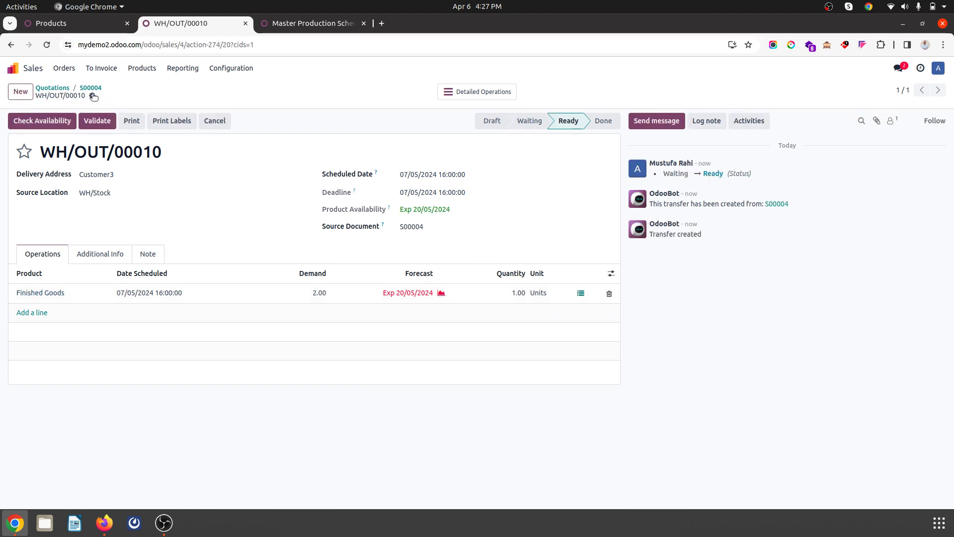
pyautogui.click(92, 95)
pyautogui.click(184, 105)
# - Split WH/OUT/00010, reset its quantity to 0, save, and return to S00004
pyautogui.click(92, 95)
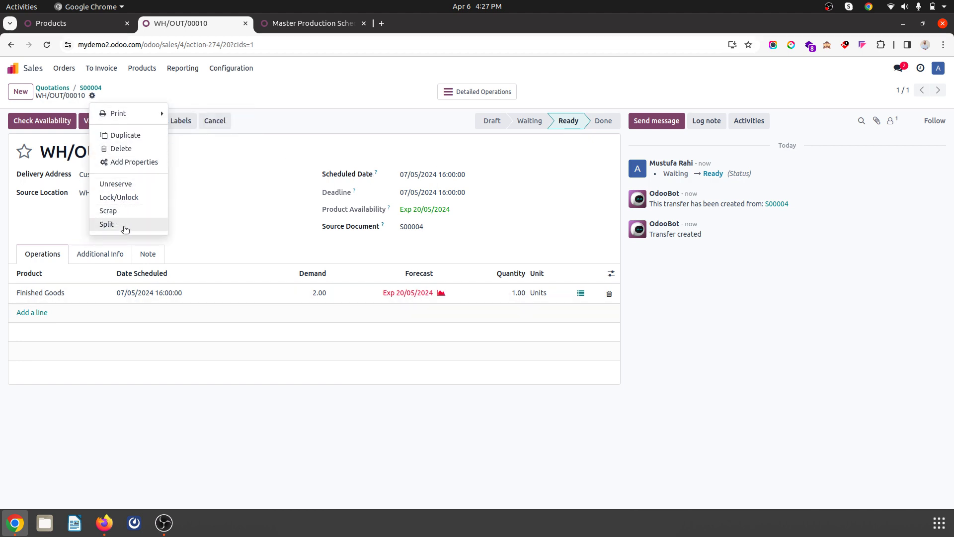
pyautogui.click(124, 224)
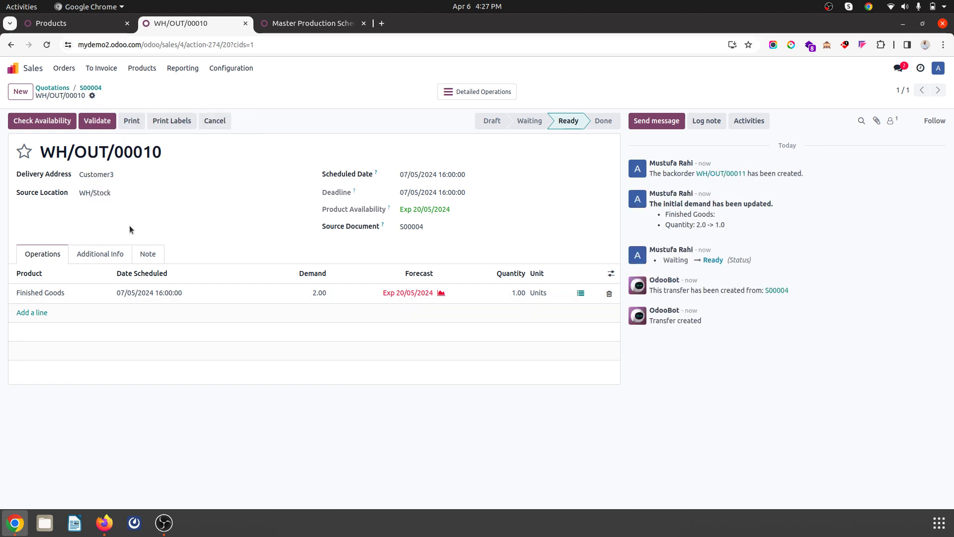
pyautogui.doubleClick(121, 151)
pyautogui.click(496, 296)
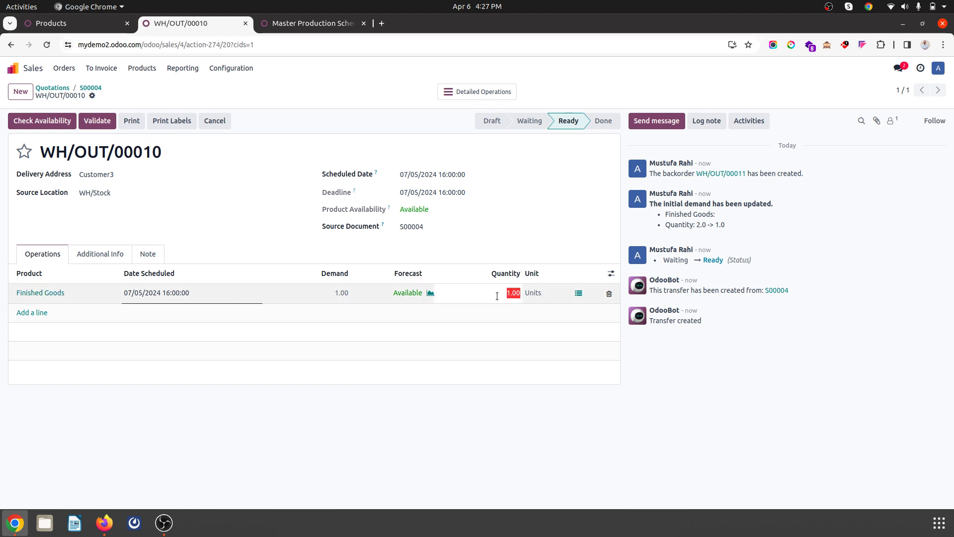
pyautogui.write('0')
pyautogui.click(456, 245)
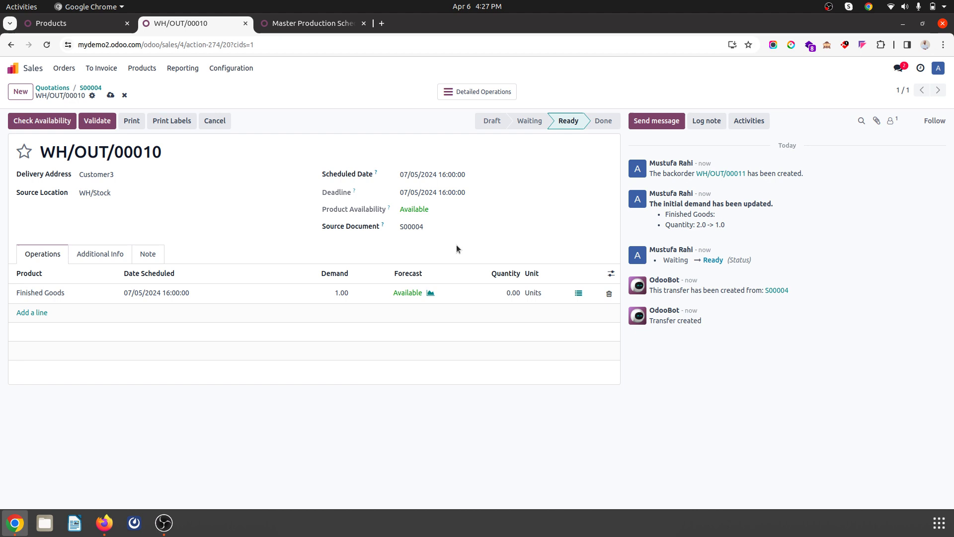
pyautogui.click(111, 95)
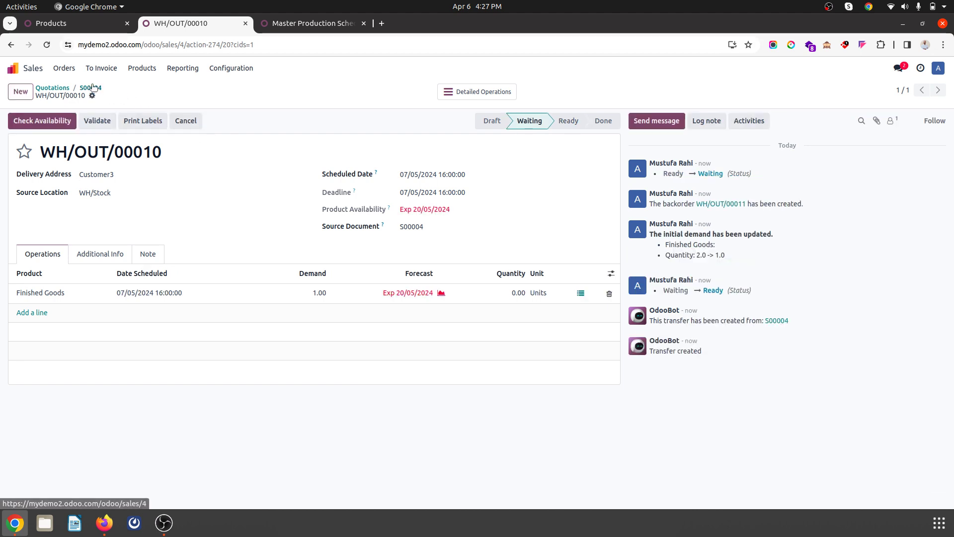
pyautogui.click(91, 88)
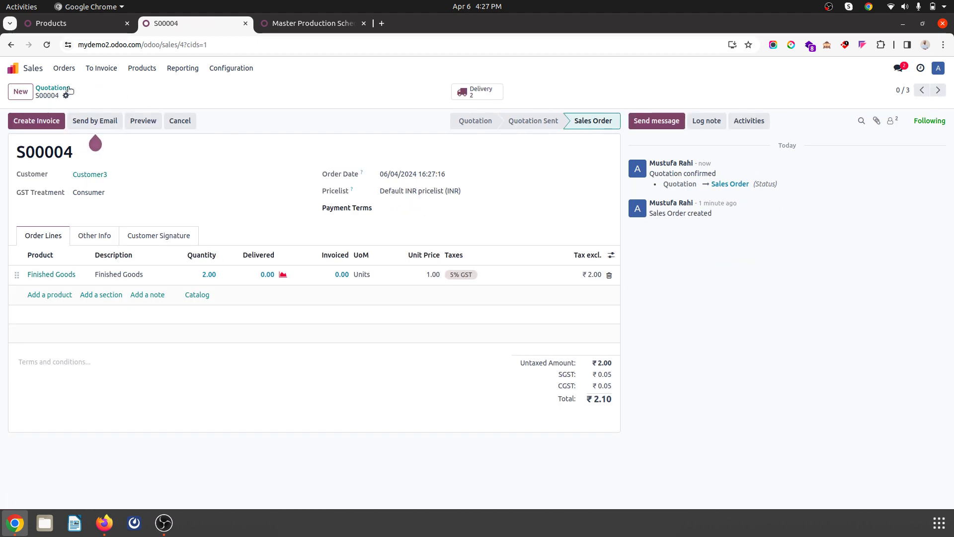
# - Reschedule backorder WH/OUT/00011 to 14/05/2024, save it, and return to the transfers list
pyautogui.click(478, 90)
pyautogui.click(256, 154)
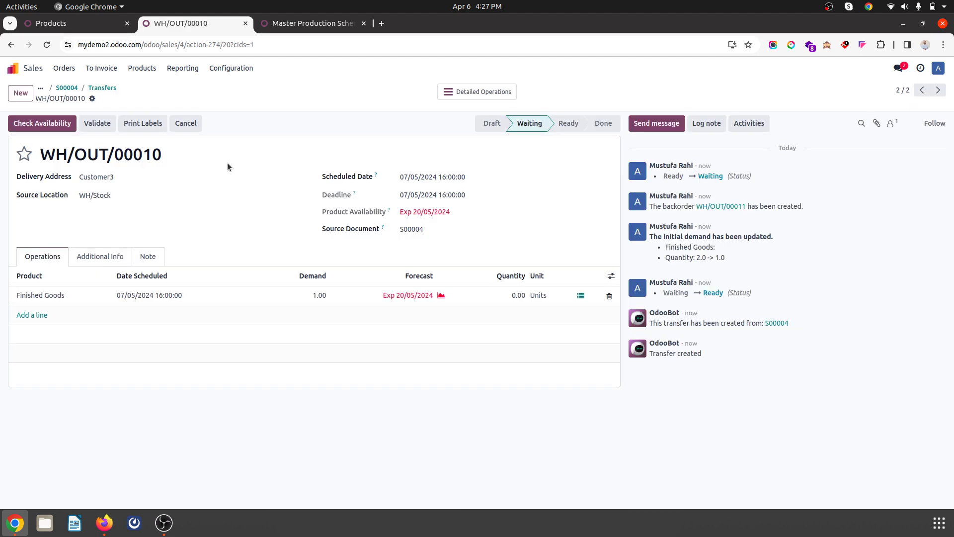
pyautogui.click(141, 297)
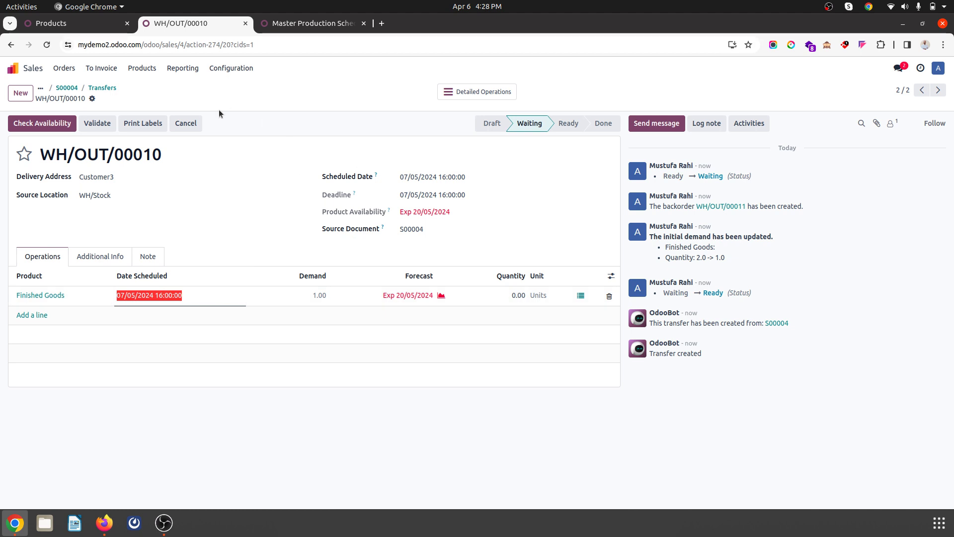
pyautogui.click(109, 88)
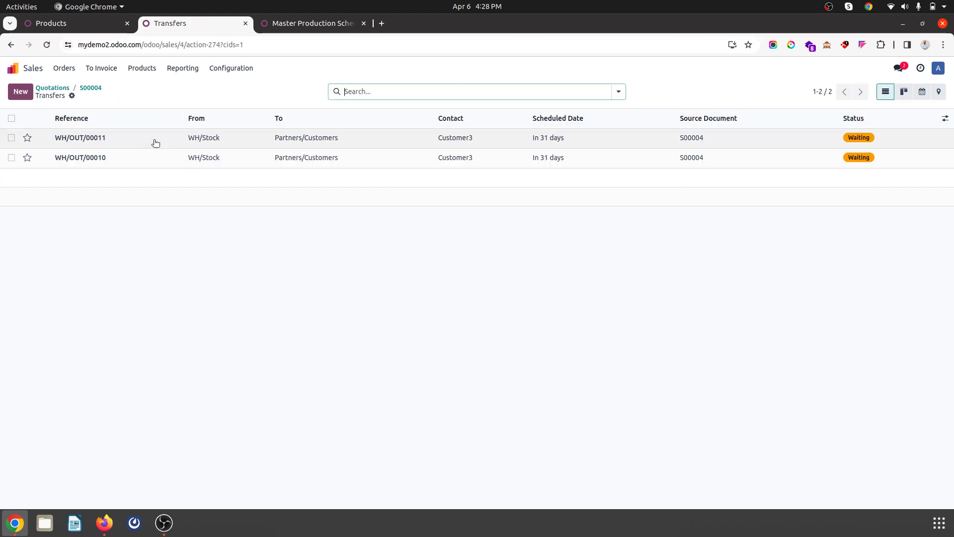
pyautogui.click(151, 141)
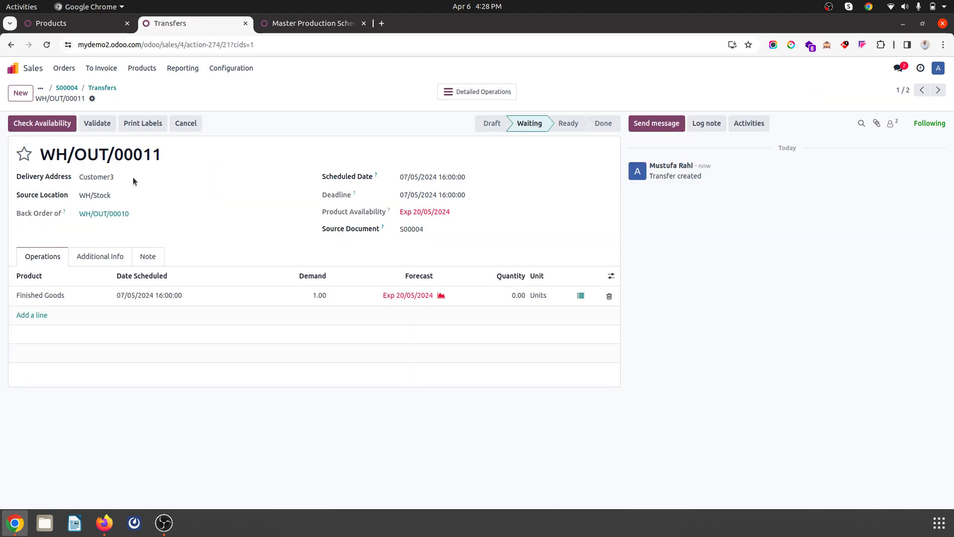
pyautogui.click(158, 295)
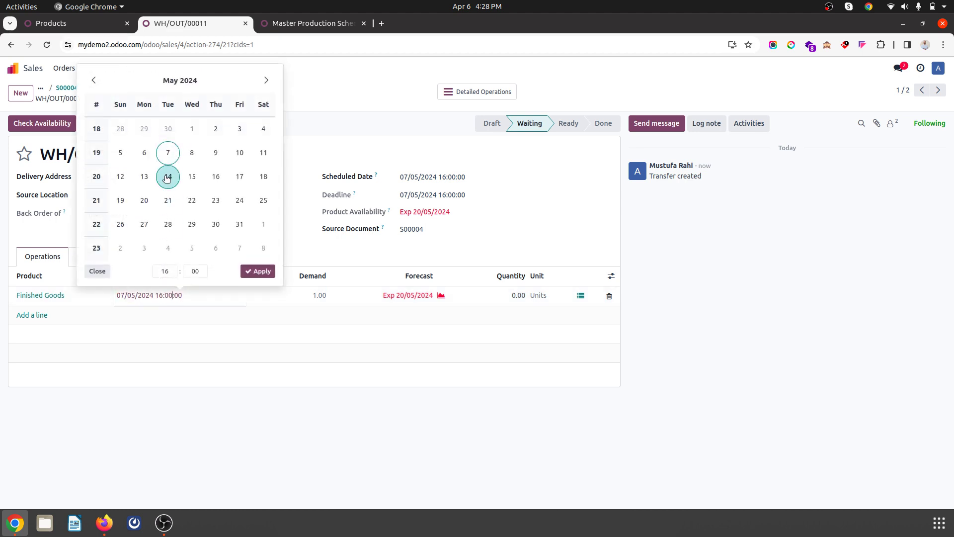
pyautogui.click(168, 175)
pyautogui.click(257, 271)
pyautogui.click(125, 99)
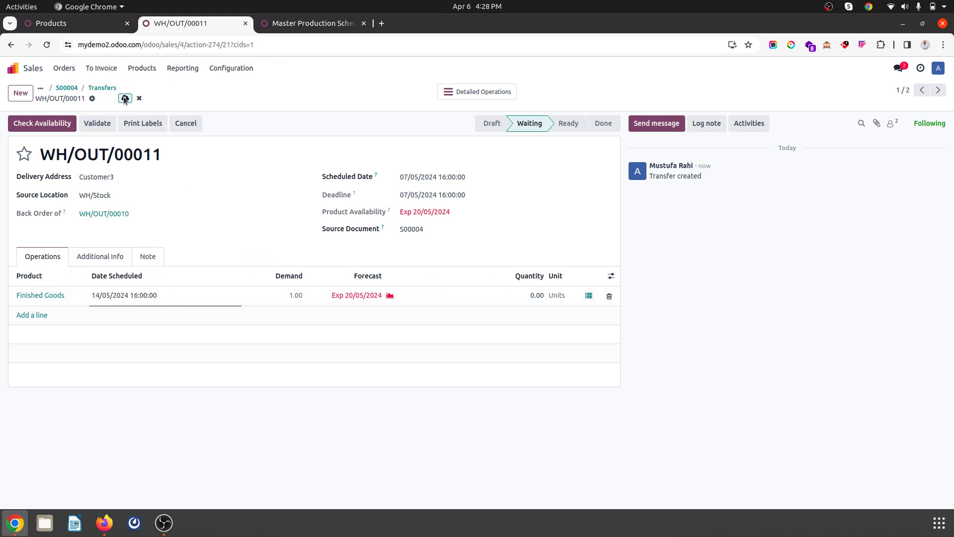
pyautogui.click(102, 88)
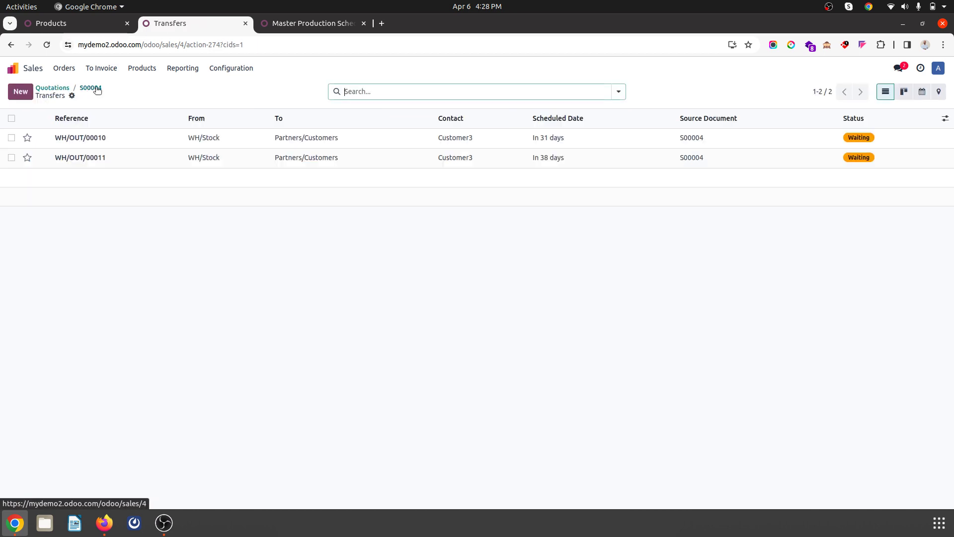
# - Reload the Master Production Schedule and enter Finished Goods forecasted demand of 1 in Weeks 19 and 20
pyautogui.click(290, 28)
pyautogui.click(237, 43)
pyautogui.press('Return')
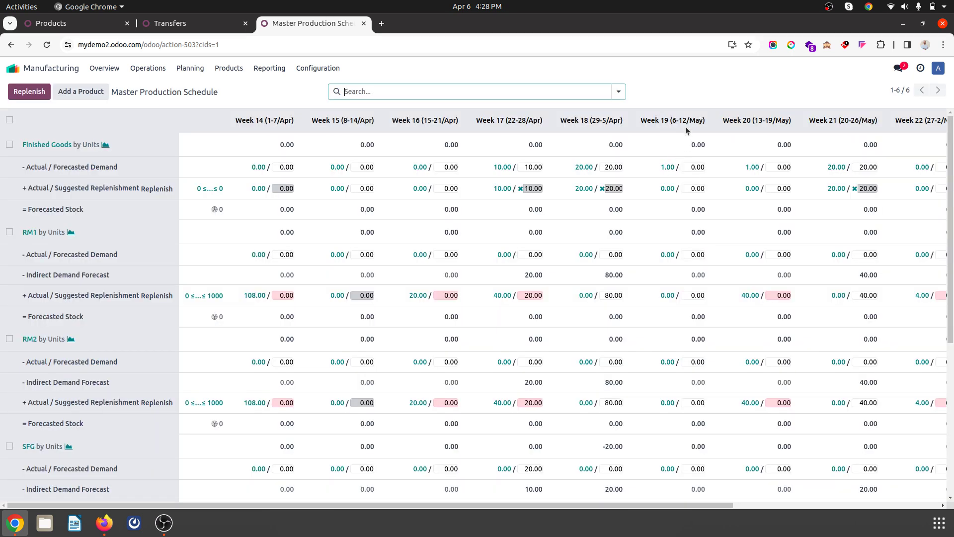
pyautogui.click(699, 167)
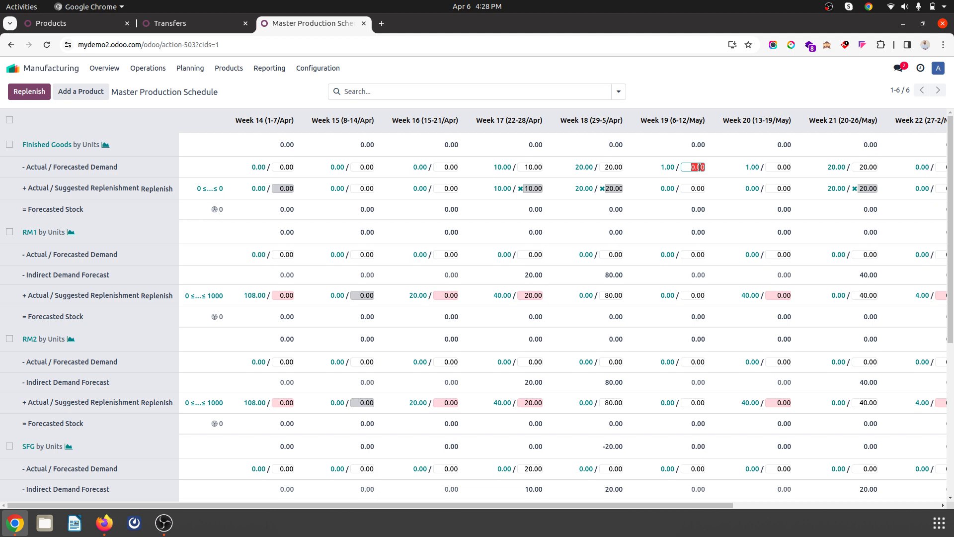
pyautogui.click(784, 168)
pyautogui.write('1')
pyautogui.press('Tab')
# - Review the Manufacturing Orders list in the other tab, then return to the production schedule
pyautogui.click(9, 144)
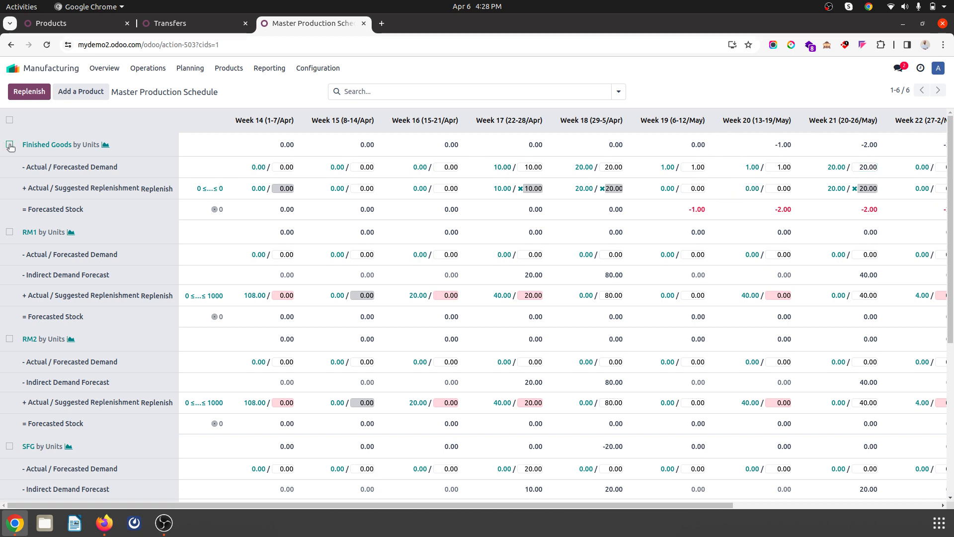
pyautogui.click(149, 190)
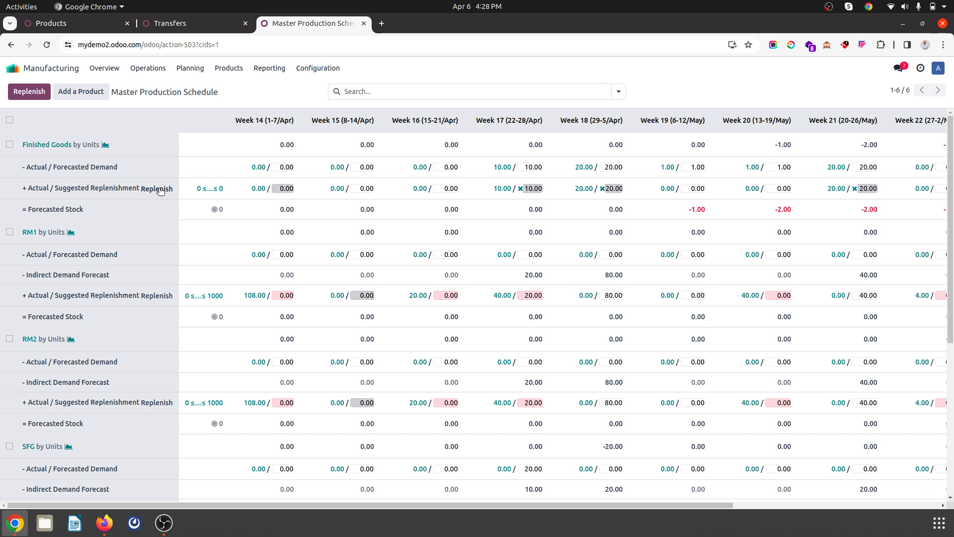
pyautogui.click(192, 29)
pyautogui.click(13, 68)
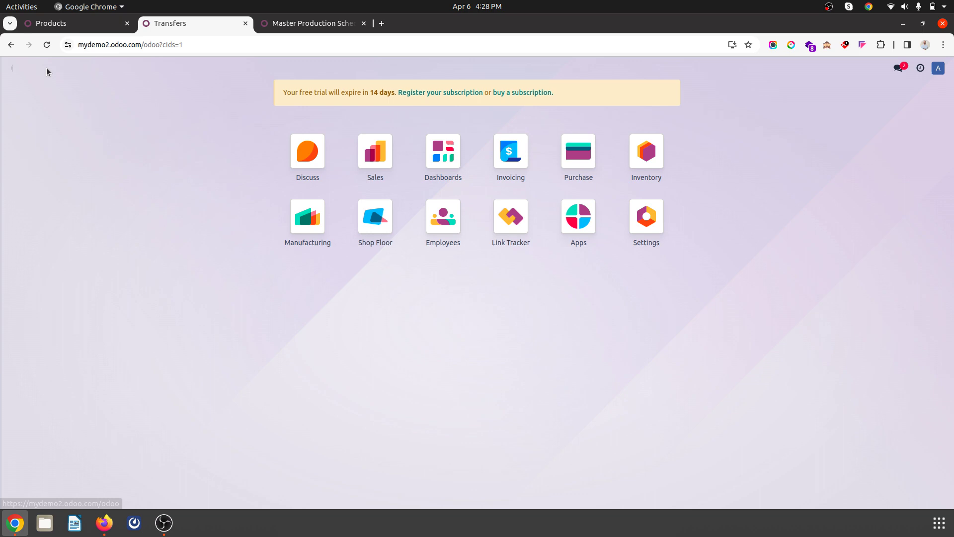
pyautogui.write('man')
pyautogui.press('Return')
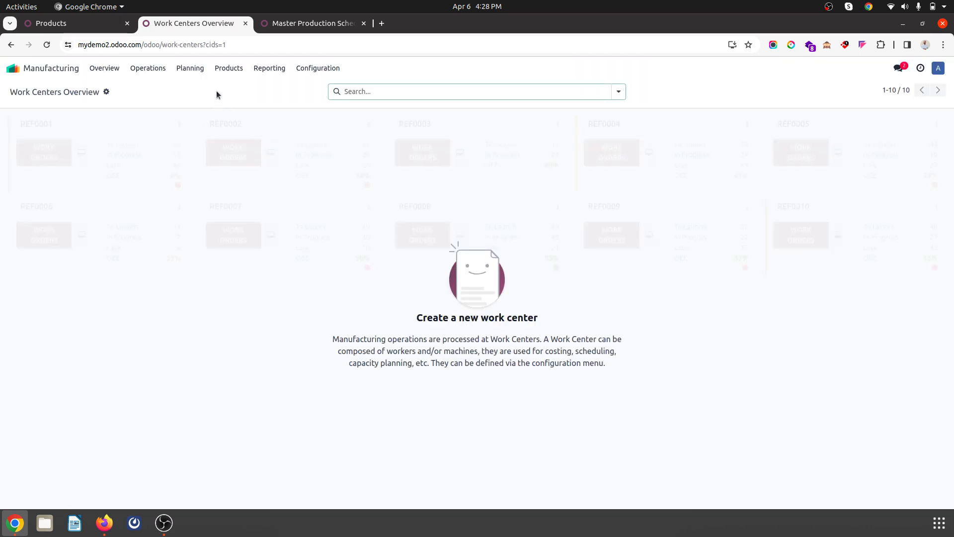
pyautogui.click(180, 70)
pyautogui.moveTo(148, 68)
pyautogui.click(167, 88)
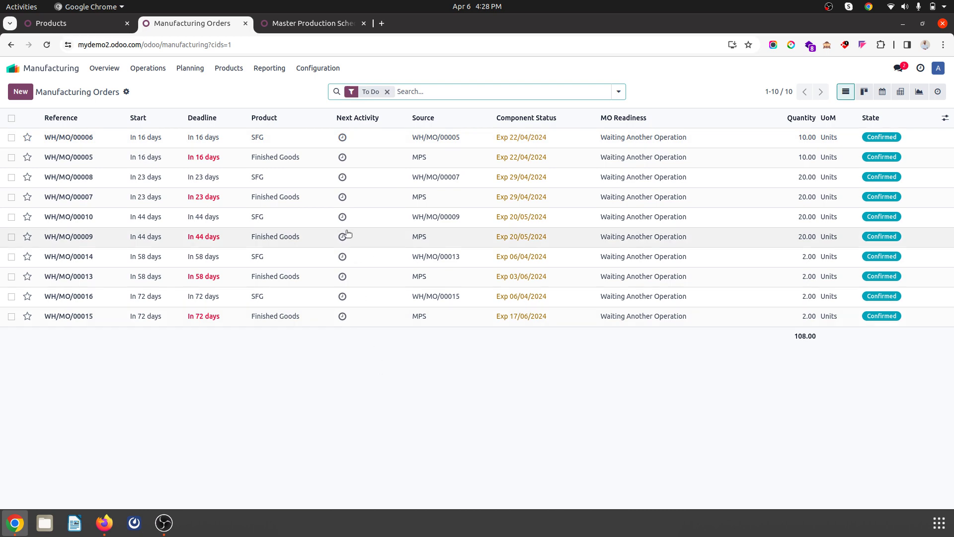
pyautogui.click(308, 23)
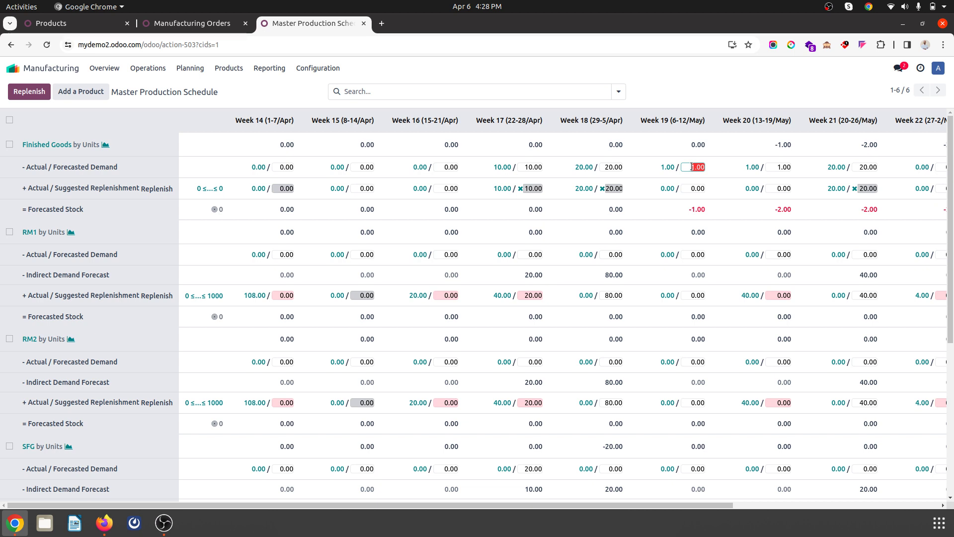
# - Set Weeks 19 and 20 forecasted demand to 0 and Week 19 suggested replenishment to 1
pyautogui.press('Tab')
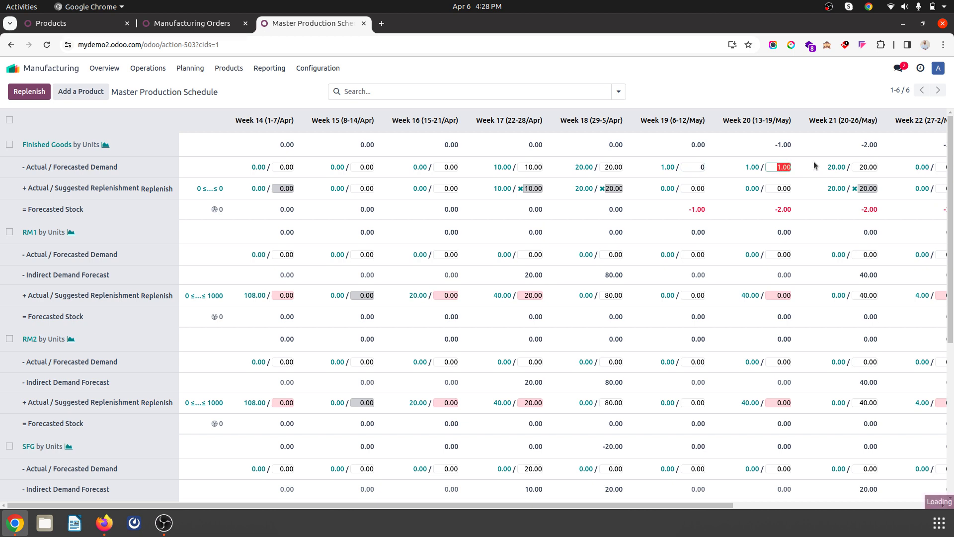
pyautogui.write('0')
pyautogui.press('Tab')
pyautogui.click(697, 188)
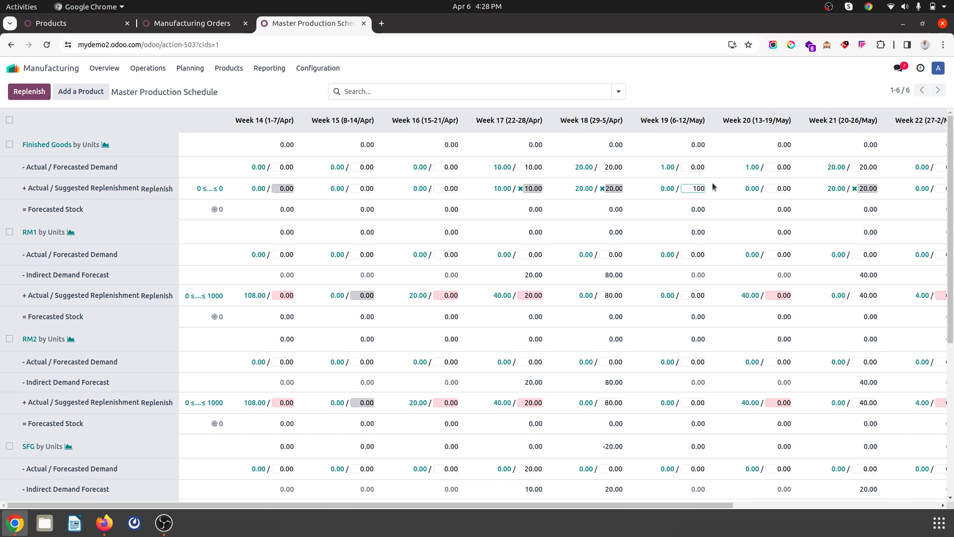
pyautogui.write('1')
pyautogui.press('Tab')
pyautogui.press('Tab')
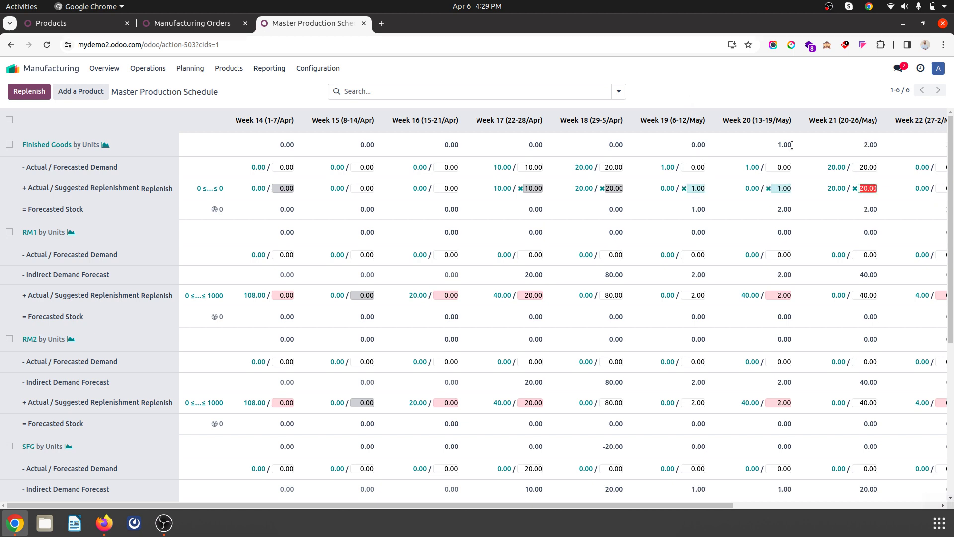
pyautogui.click(732, 80)
# - Replenish one Finished Goods unit each for Week 19 and Week 20
pyautogui.click(9, 145)
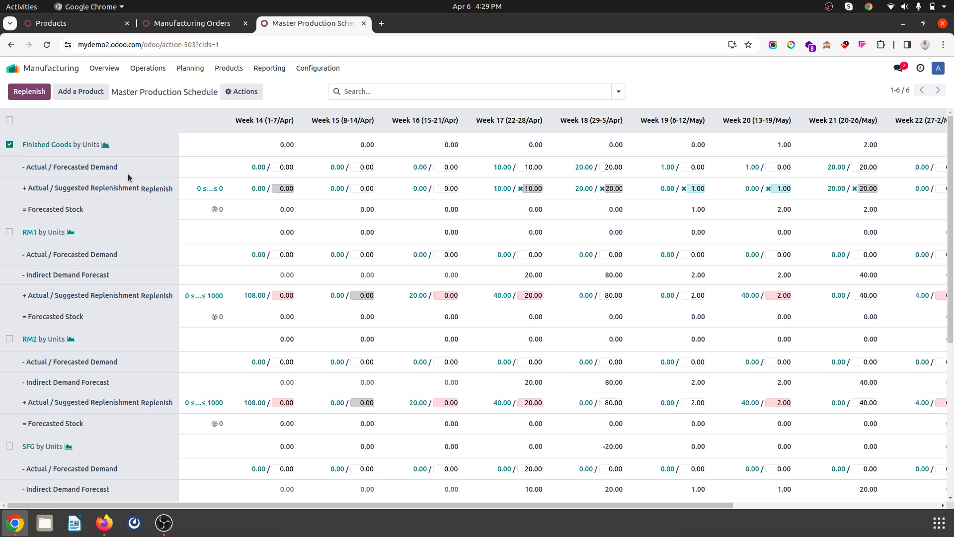
pyautogui.click(159, 190)
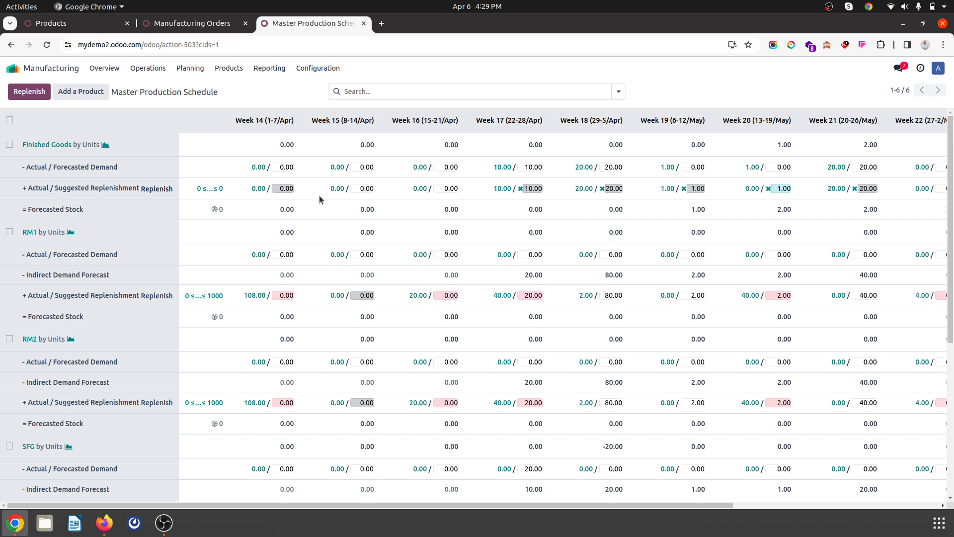
pyautogui.click(9, 145)
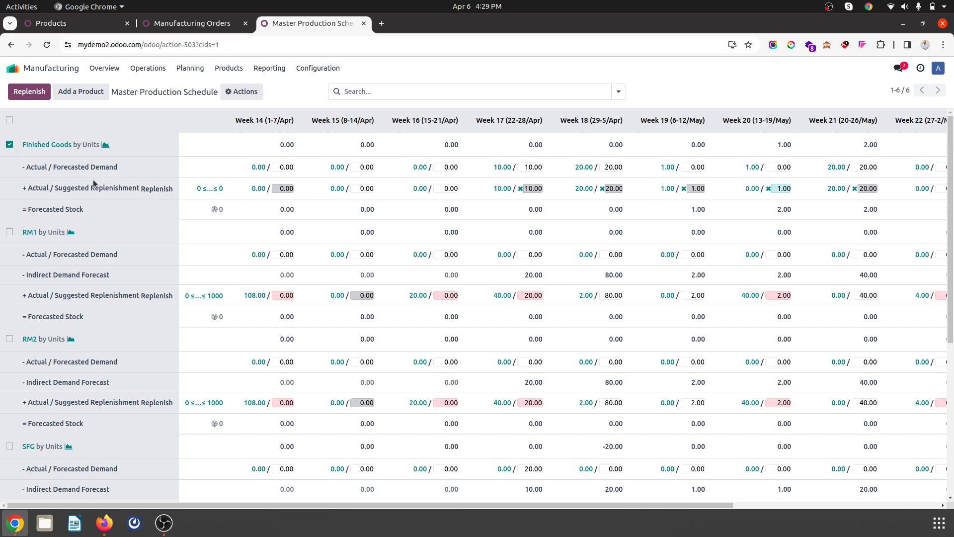
pyautogui.click(166, 189)
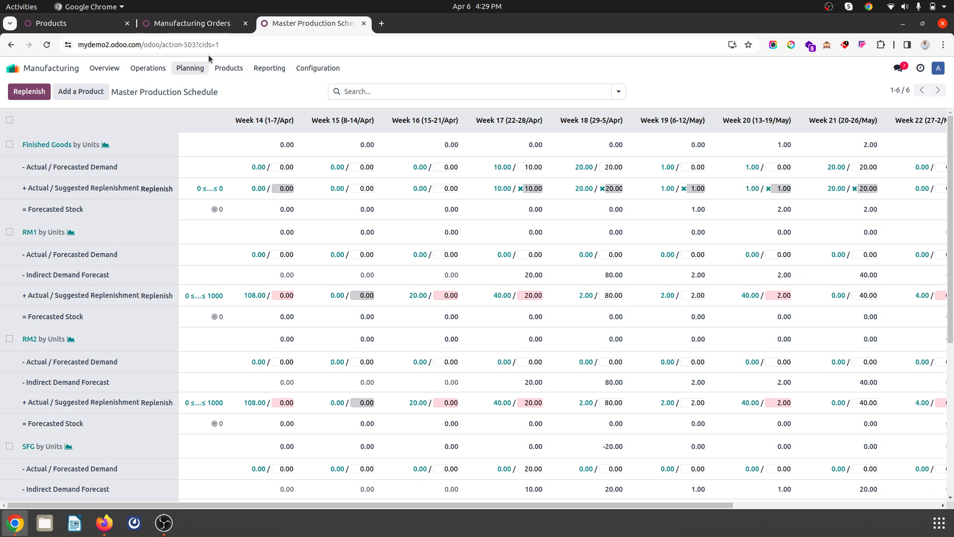
# - Reload the To Do manufacturing orders list so all 14 orders, including WH/MO/00017–00020, appear
pyautogui.click(198, 23)
pyautogui.click(409, 91)
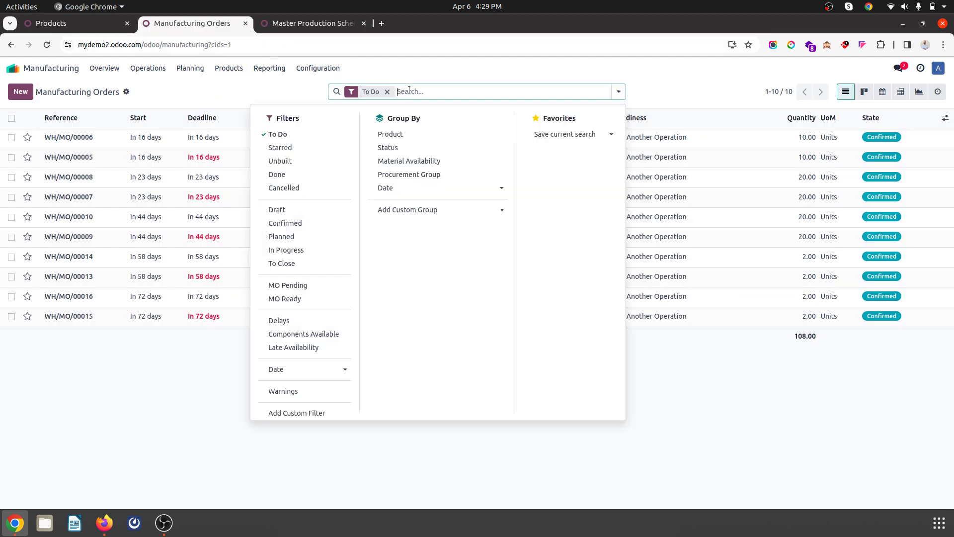
pyautogui.press('Return')
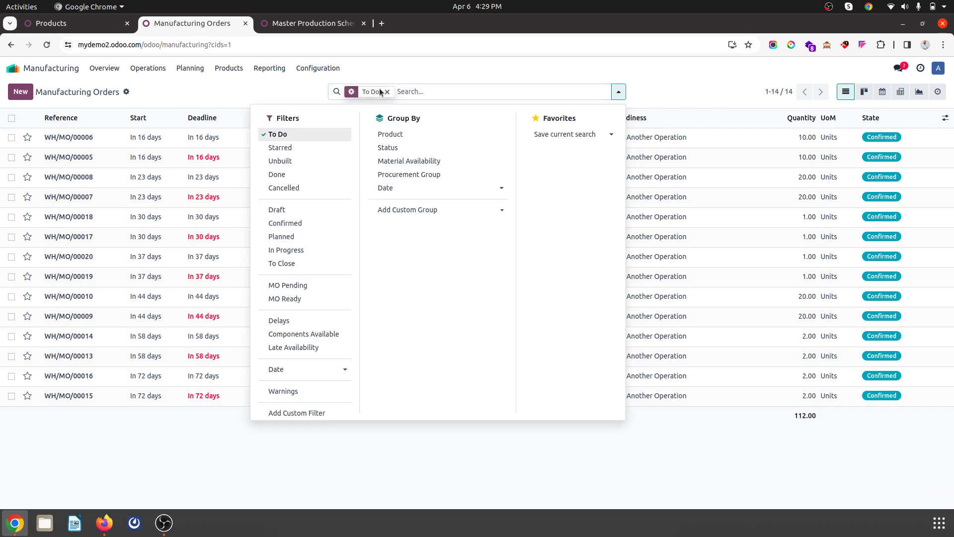
pyautogui.click(318, 68)
pyautogui.click(430, 86)
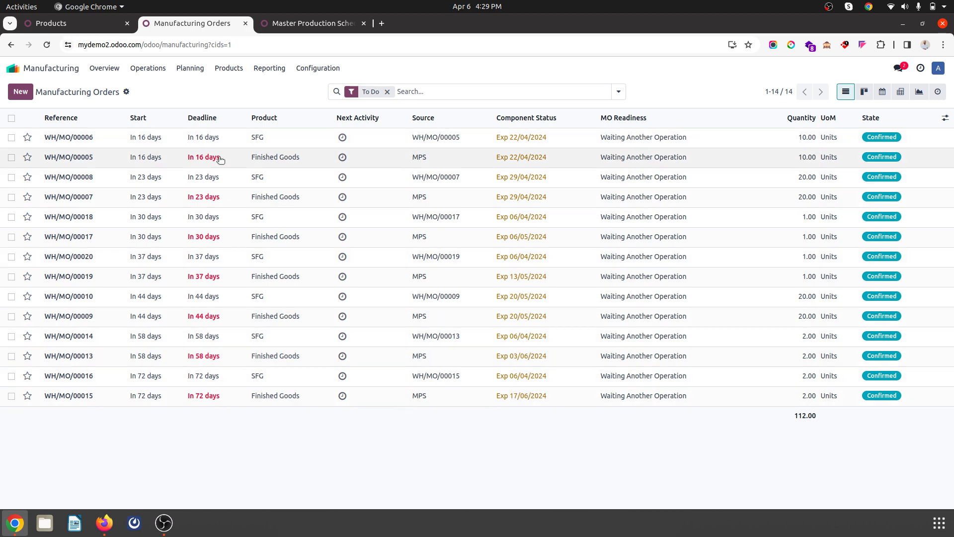
# - Compare the manufacturing orders list against the Master Production Schedule
pyautogui.click(302, 23)
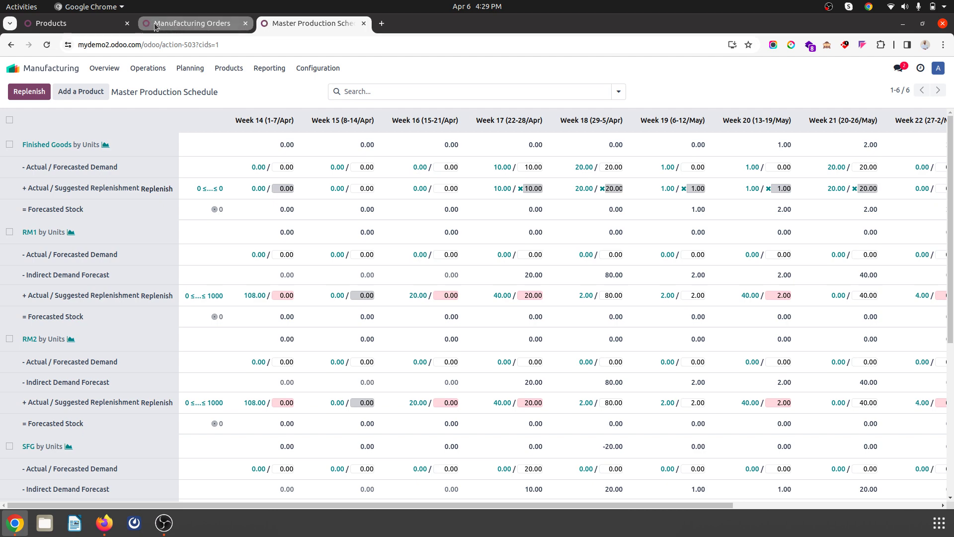
pyautogui.click(89, 24)
pyautogui.click(176, 24)
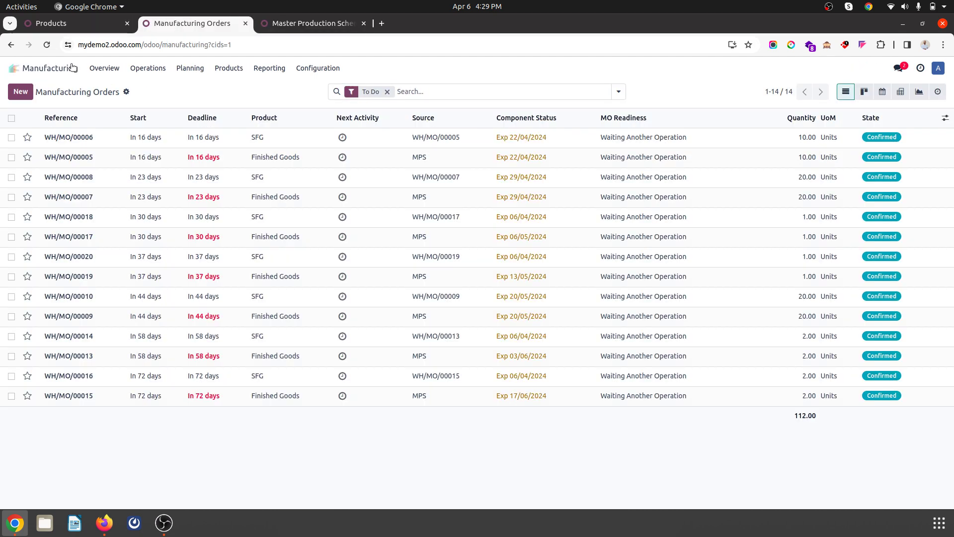
pyautogui.click(338, 25)
pyautogui.click(180, 25)
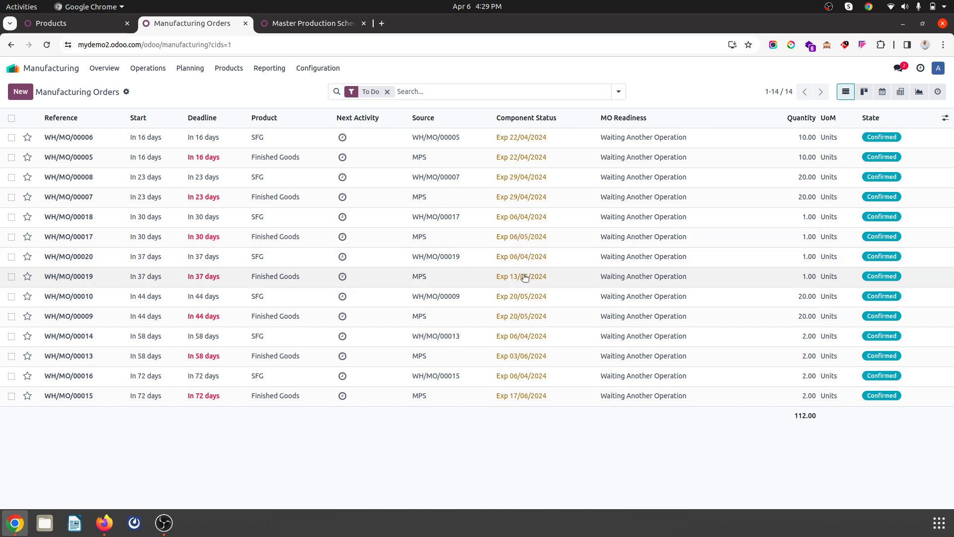
# - Open the Sales app from the apps home screen
pyautogui.click(91, 24)
pyautogui.click(43, 65)
pyautogui.write('sale')
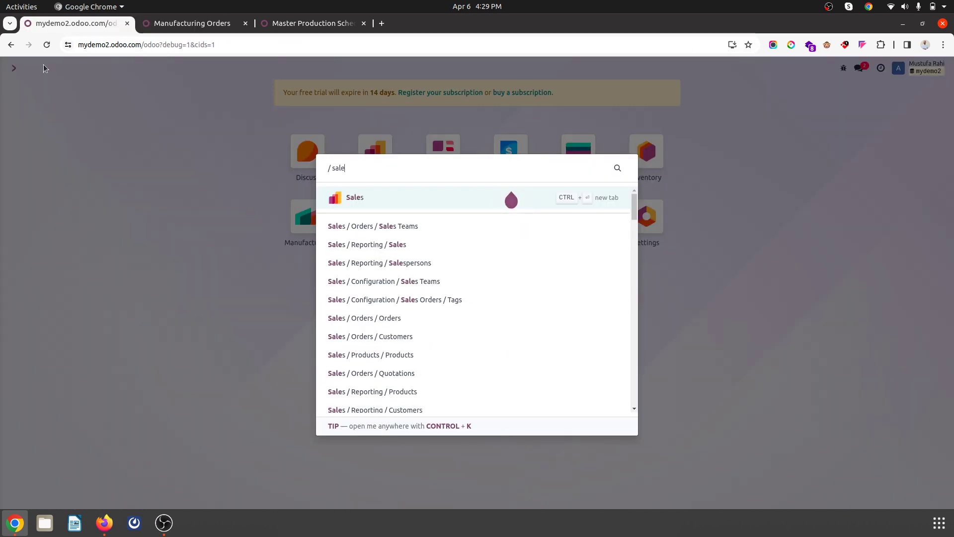
pyautogui.press('Return')
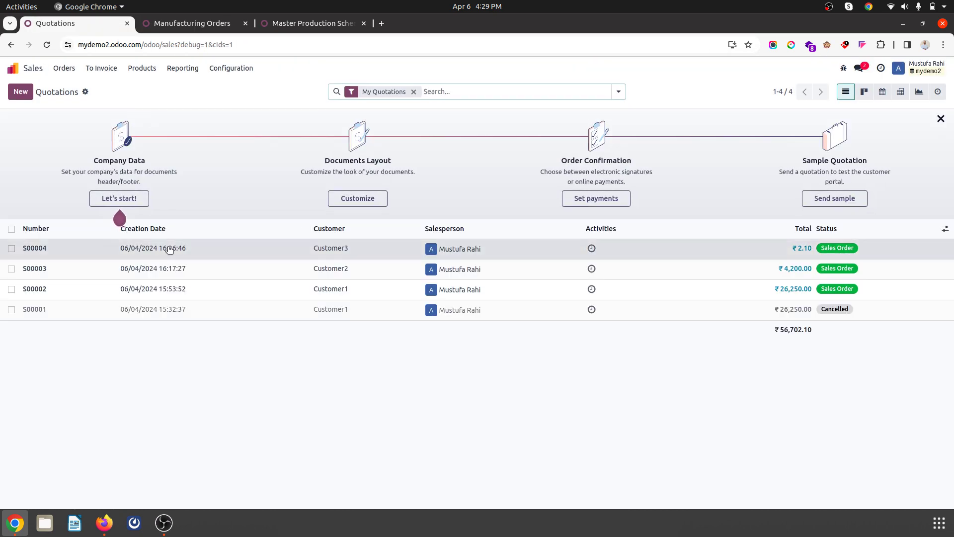
# - Open S00004's delivery WH/OUT/00010, then its backorder WH/OUT/00011
pyautogui.click(164, 247)
pyautogui.click(475, 92)
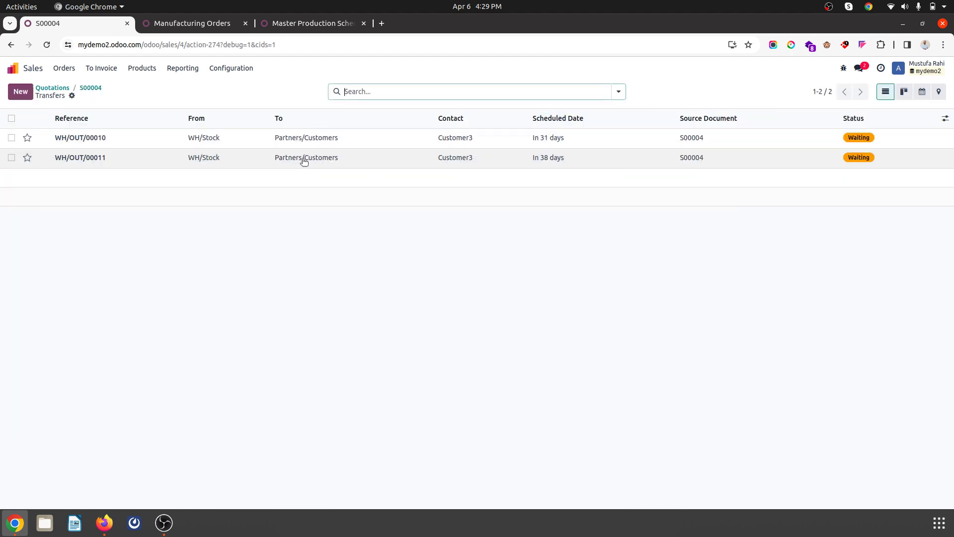
pyautogui.click(355, 139)
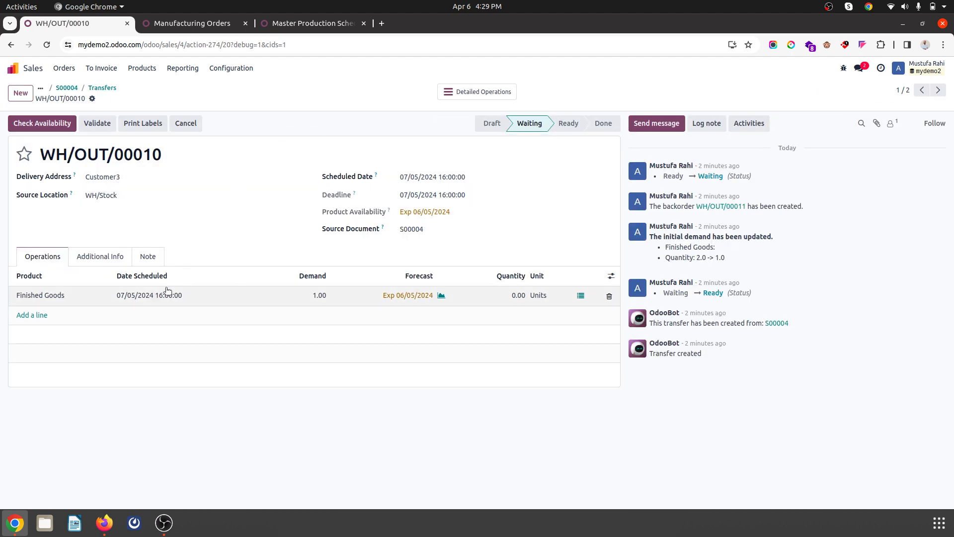
pyautogui.click(938, 91)
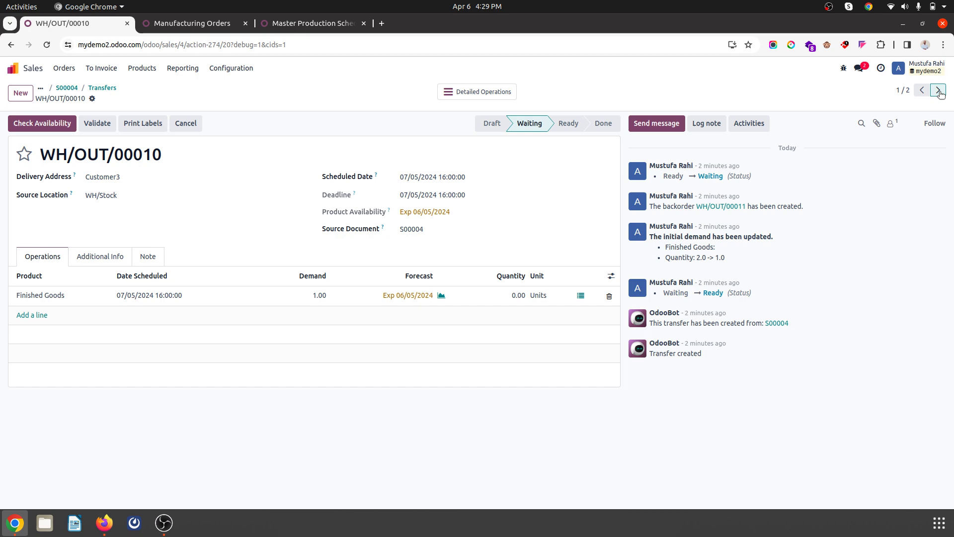
# - Cross-check delivery WH/OUT/00011, the manufacturing orders list and the Master Production Schedule
pyautogui.click(280, 22)
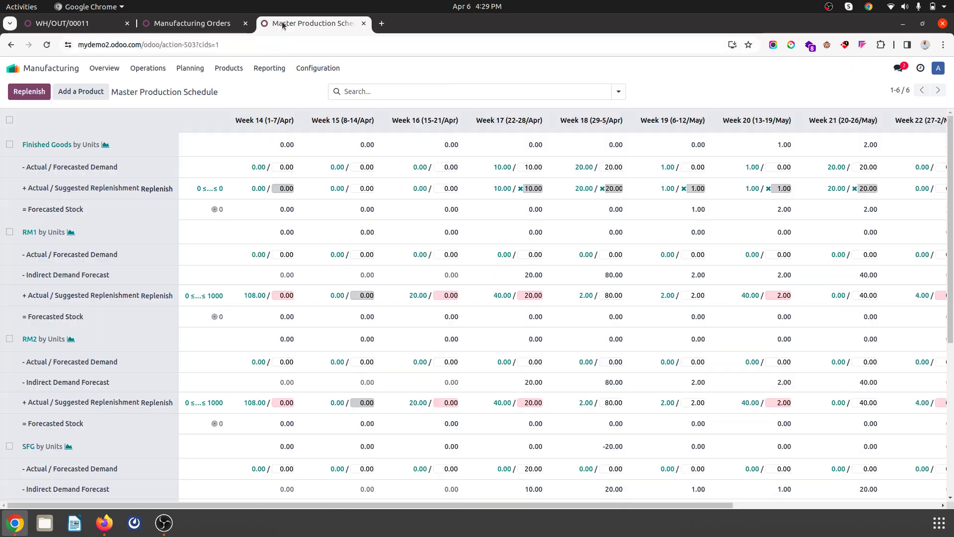
pyautogui.click(193, 23)
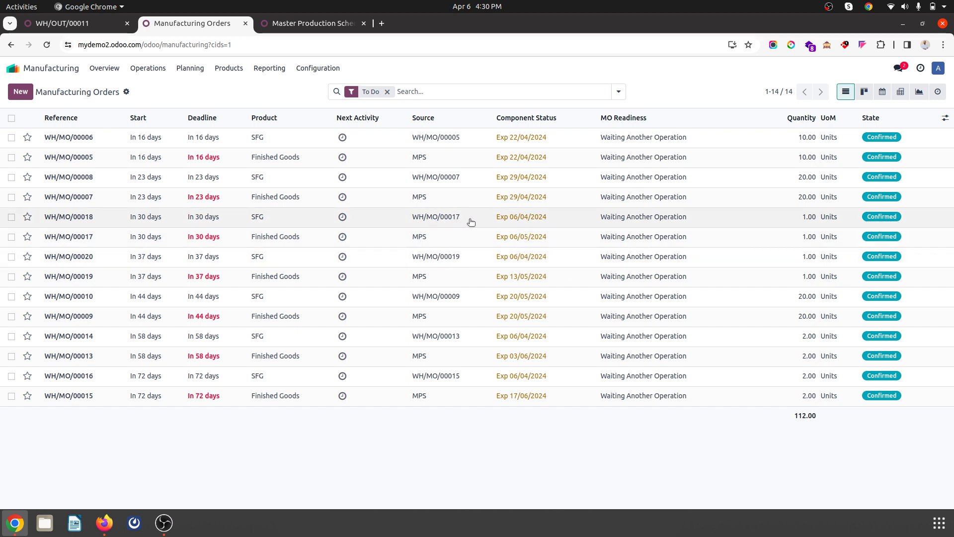
pyautogui.click(92, 23)
pyautogui.click(199, 22)
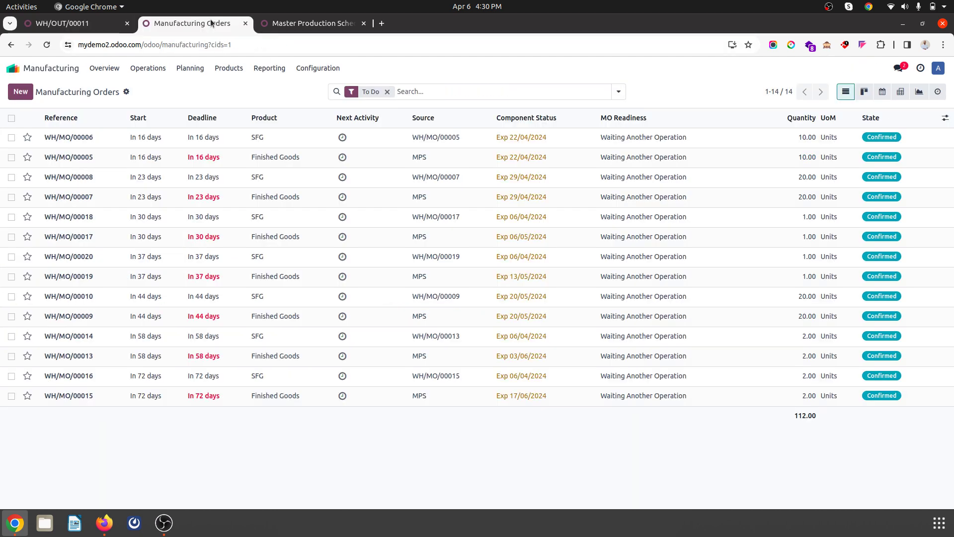
pyautogui.click(284, 23)
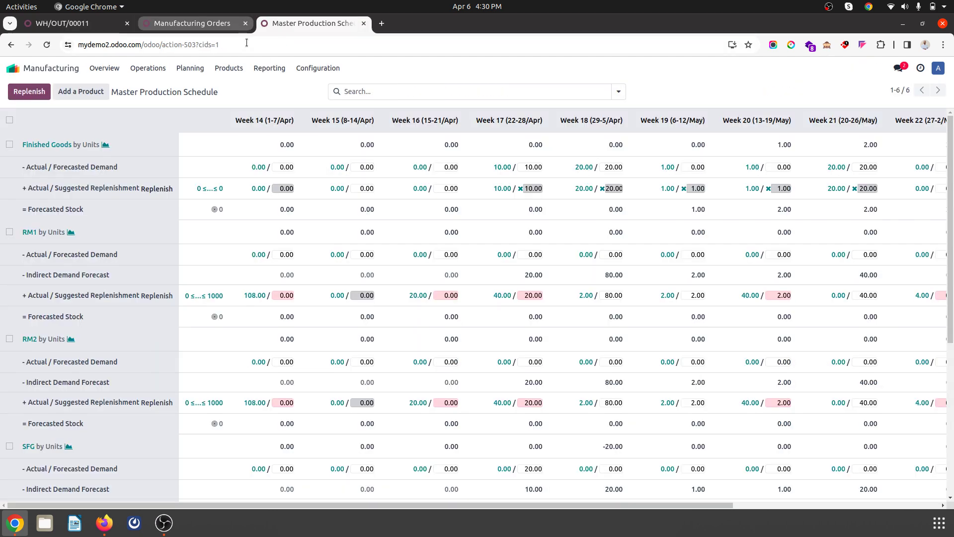
pyautogui.click(199, 23)
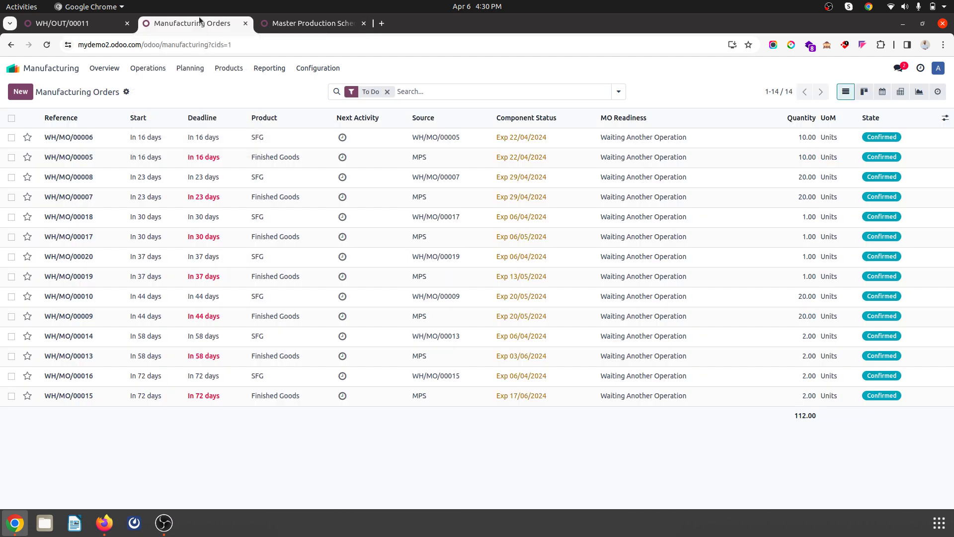
pyautogui.click(86, 23)
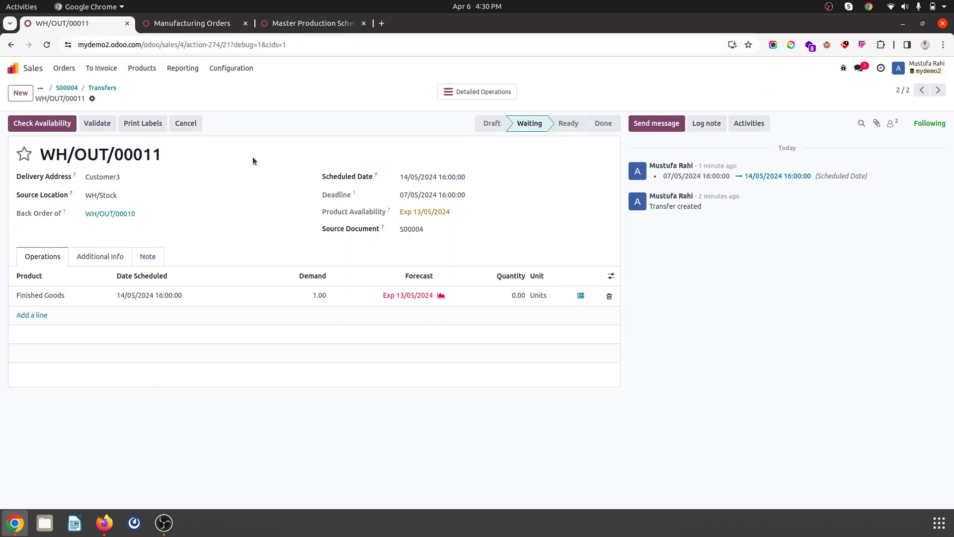
pyautogui.click(293, 28)
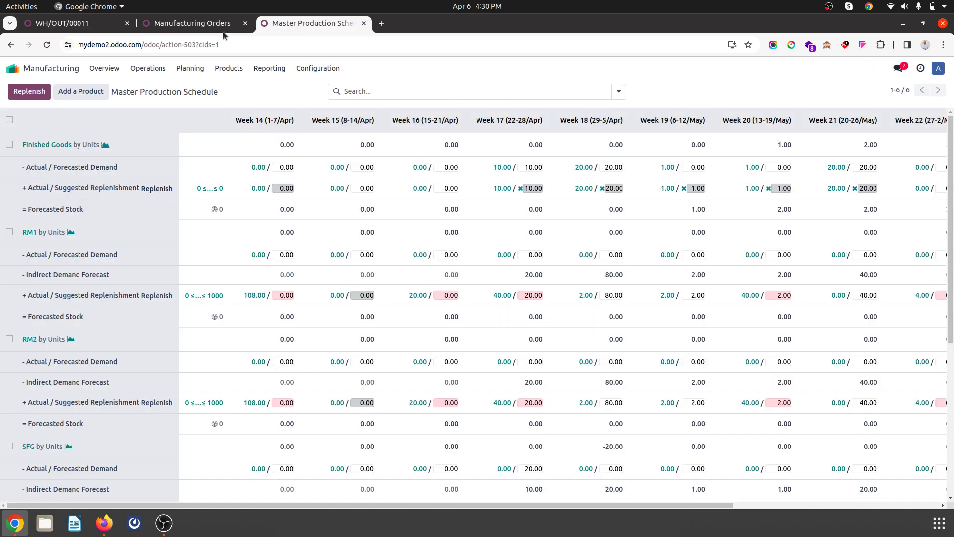
pyautogui.click(210, 25)
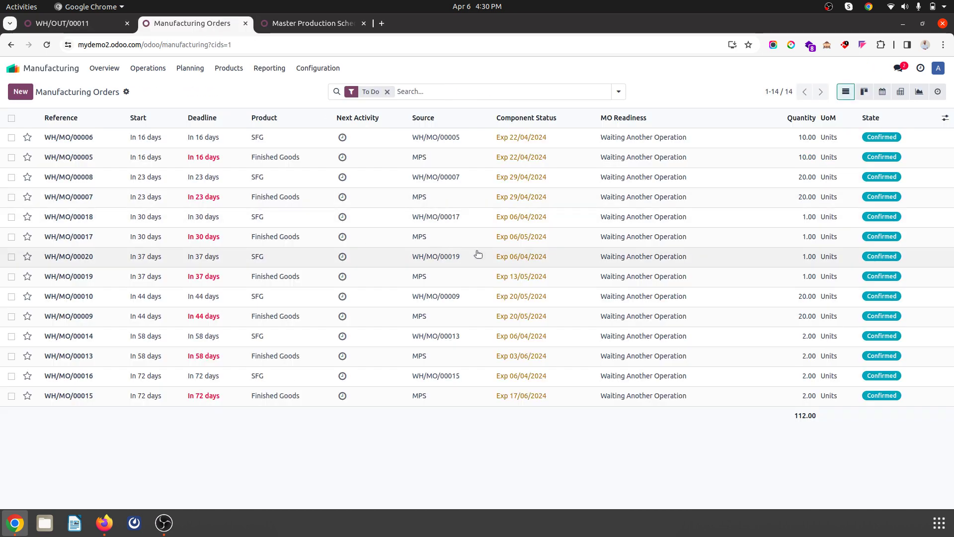
# - Confirm WH/MO/00018's component RFQ P00015 (2 RM1, 2 RM2, ₹63.00) as a purchase order
pyautogui.click(457, 217)
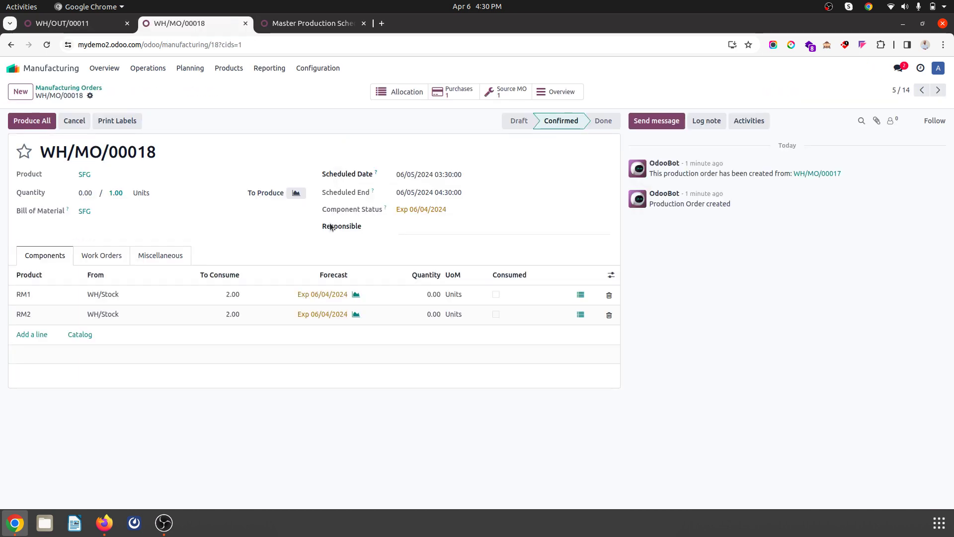
pyautogui.click(450, 92)
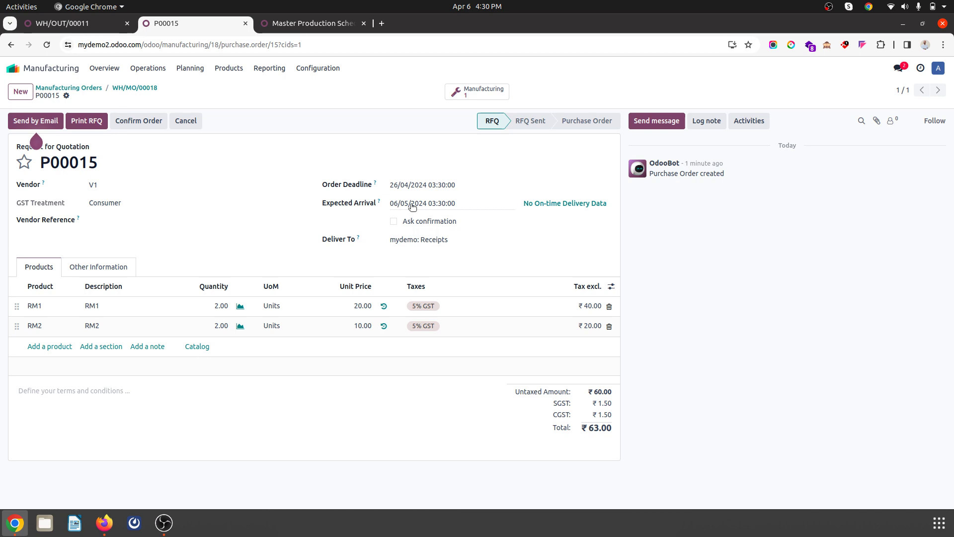
pyautogui.click(139, 121)
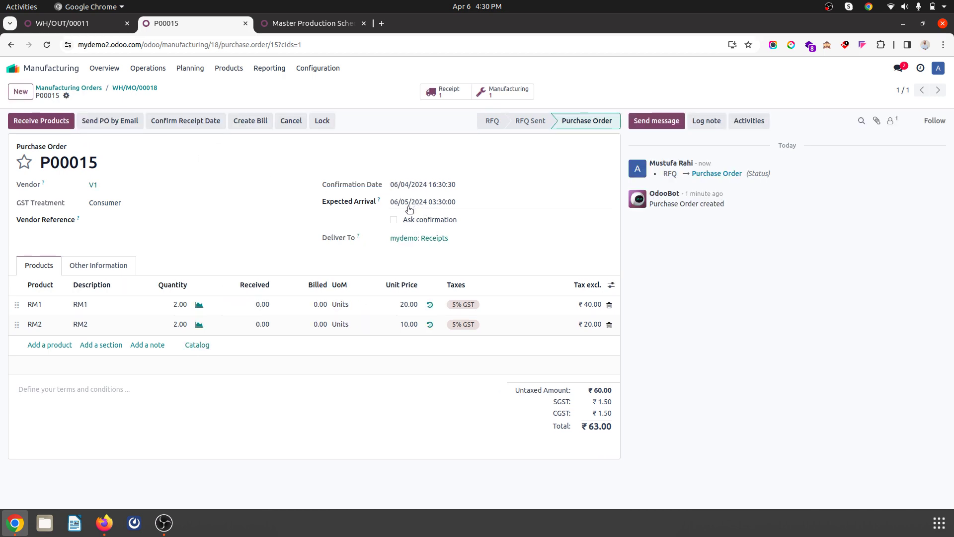
pyautogui.click(133, 88)
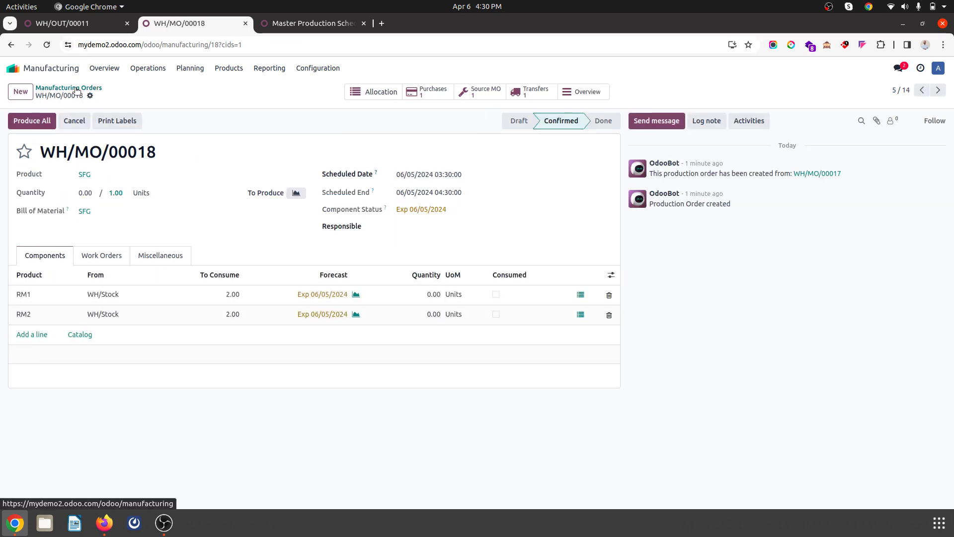
pyautogui.click(454, 215)
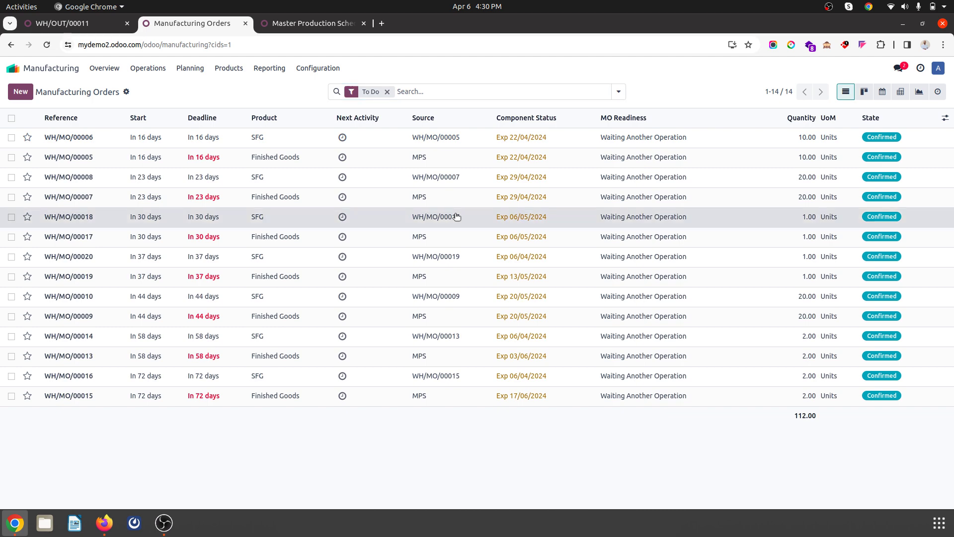
pyautogui.click(429, 91)
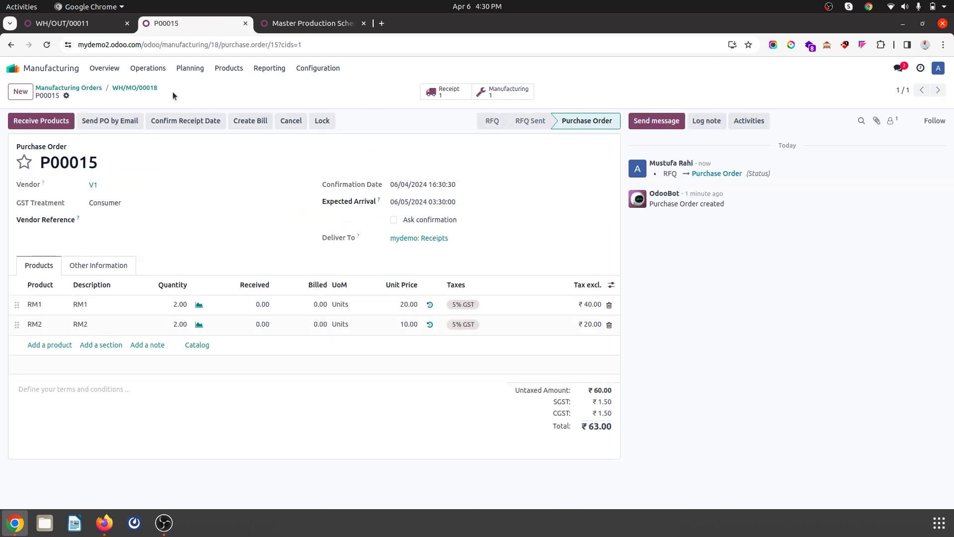
pyautogui.click(92, 87)
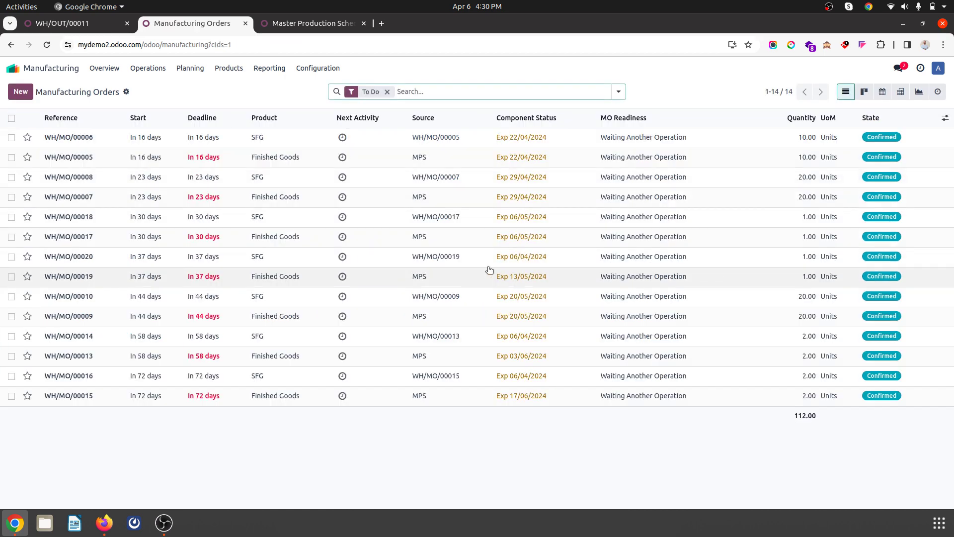
# - Confirm WH/MO/00020's component RFQ P00017 for RM1 and RM2 as a purchase order
pyautogui.click(462, 259)
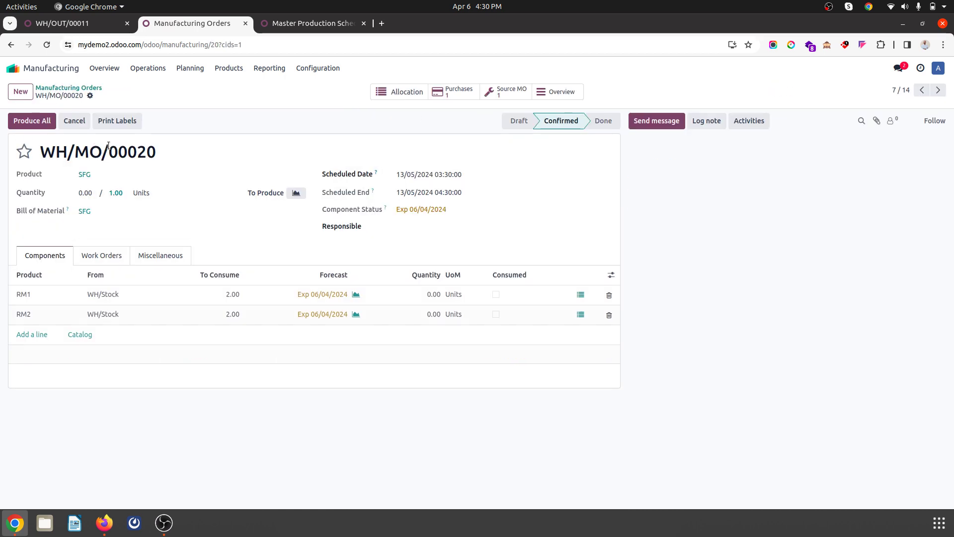
pyautogui.click(452, 91)
pyautogui.click(135, 119)
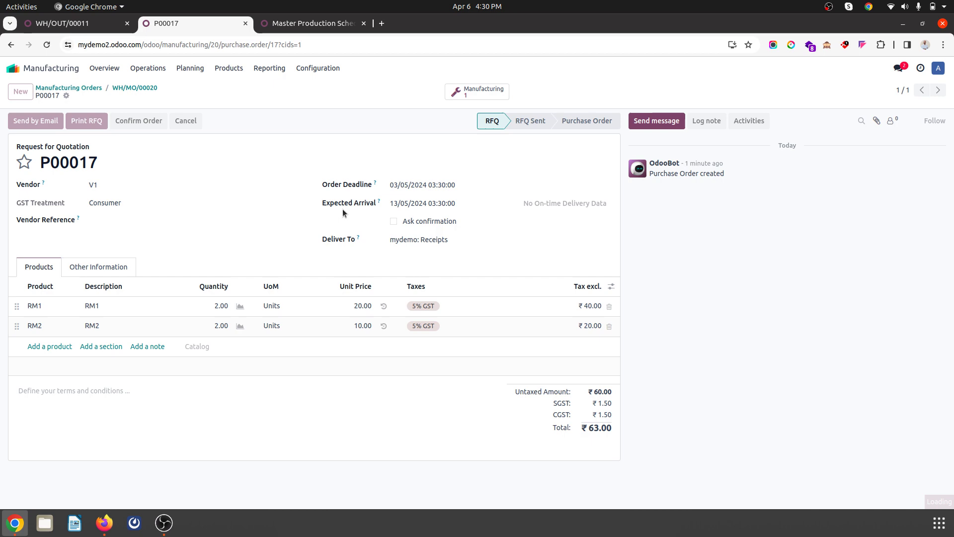
pyautogui.click(134, 87)
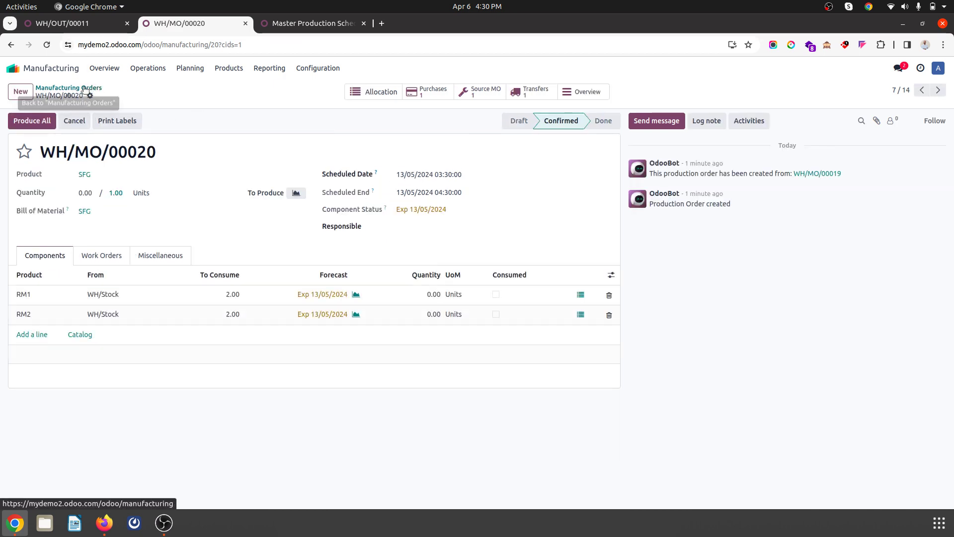
pyautogui.click(55, 87)
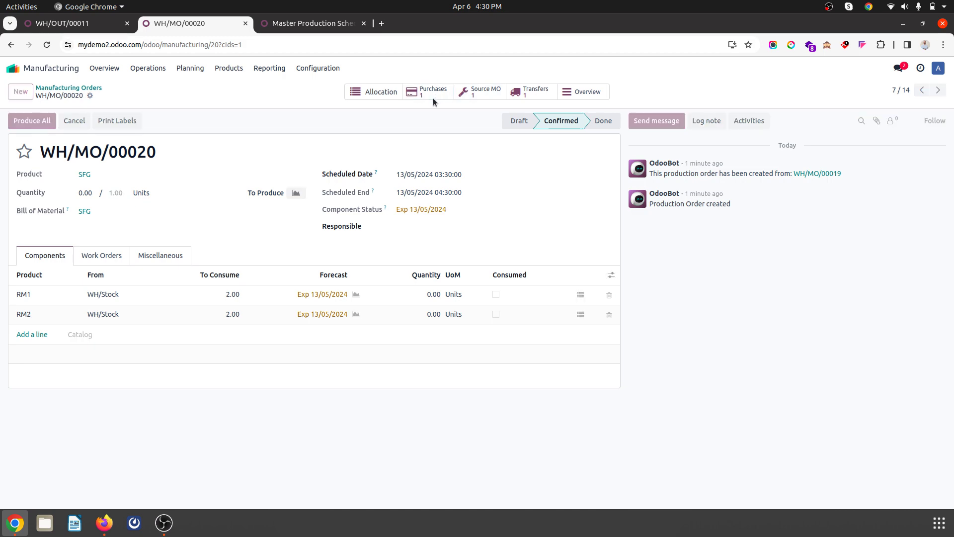
# - Recheck P00017 from WH/MO/00020, then open manufacturing order WH/MO/00010 for 20 SFG
pyautogui.click(434, 97)
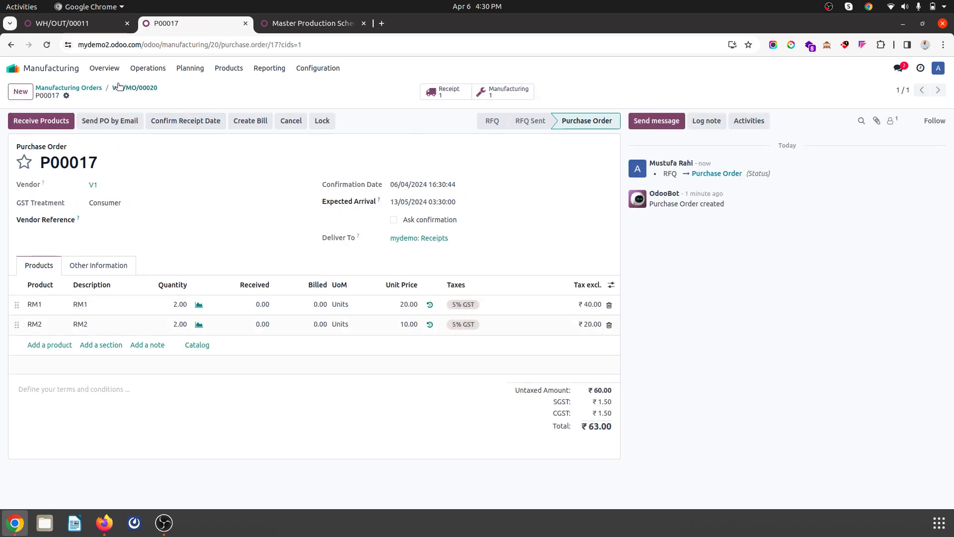
pyautogui.click(129, 94)
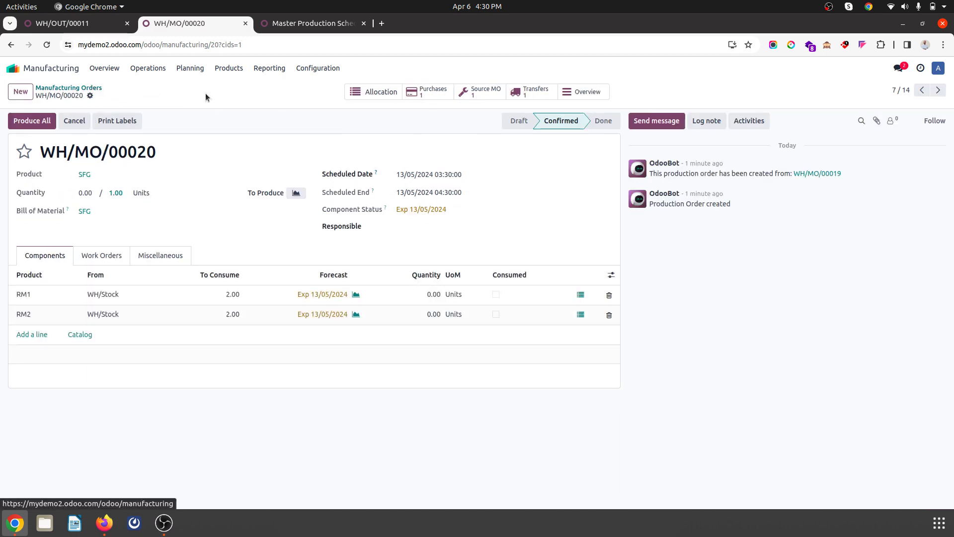
pyautogui.click(92, 89)
pyautogui.click(468, 296)
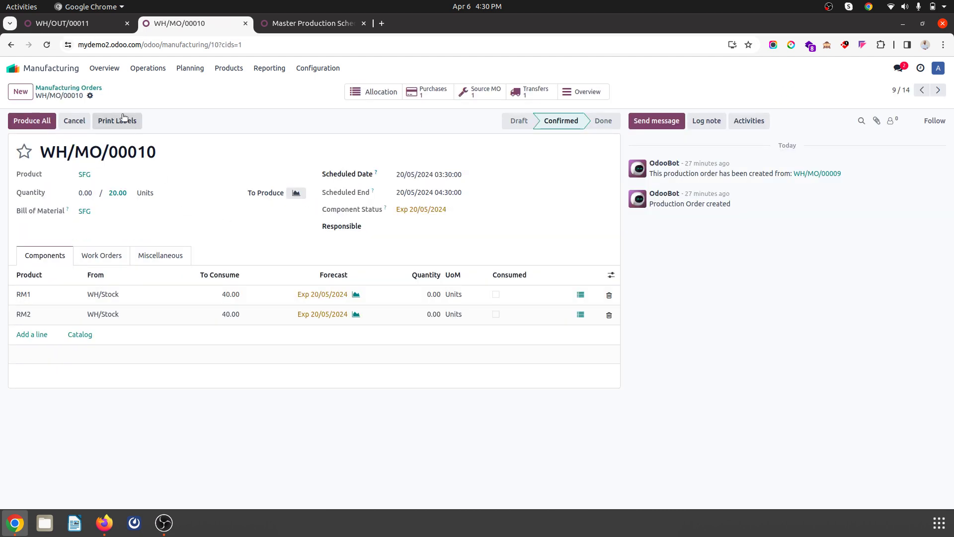
# - Verify that WH/MO/00018's component purchase P00015 is confirmed
pyautogui.click(84, 87)
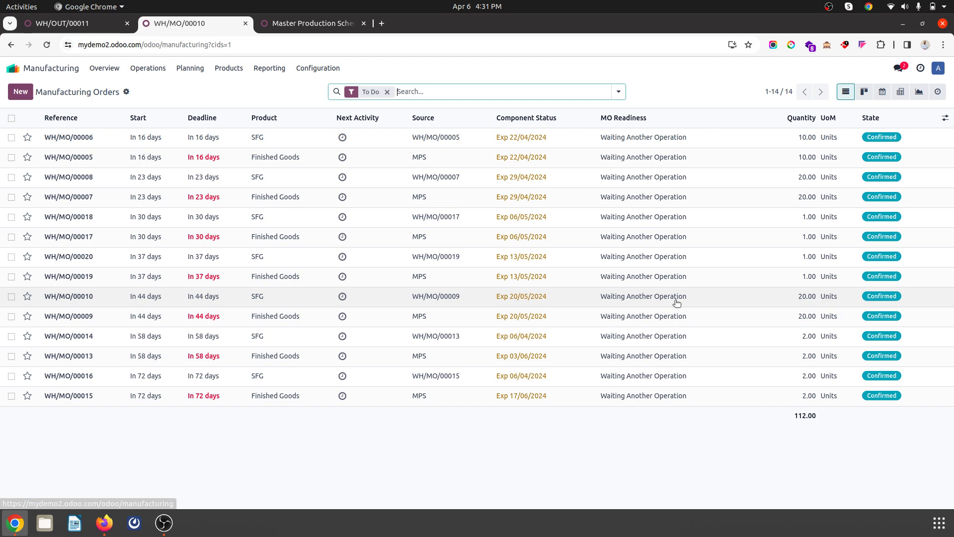
pyautogui.click(724, 220)
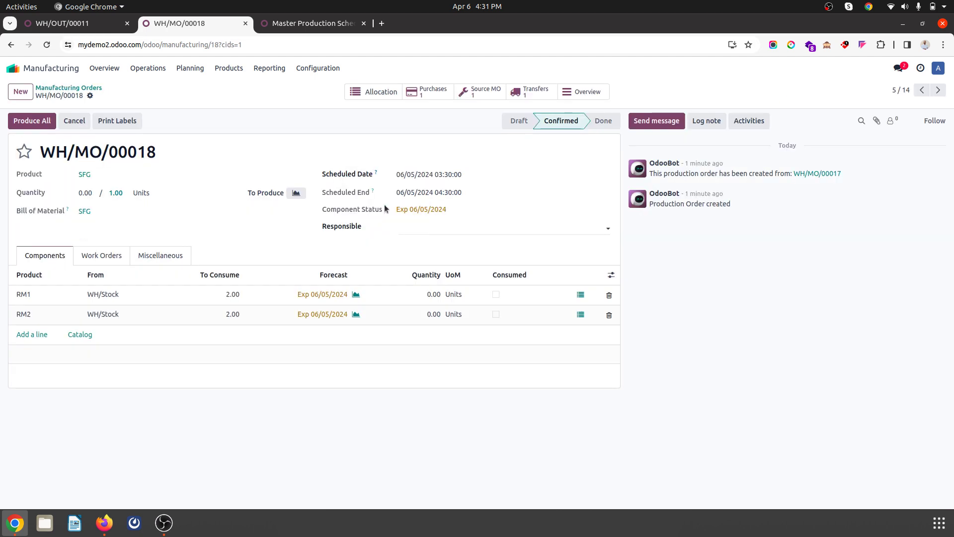
pyautogui.click(422, 89)
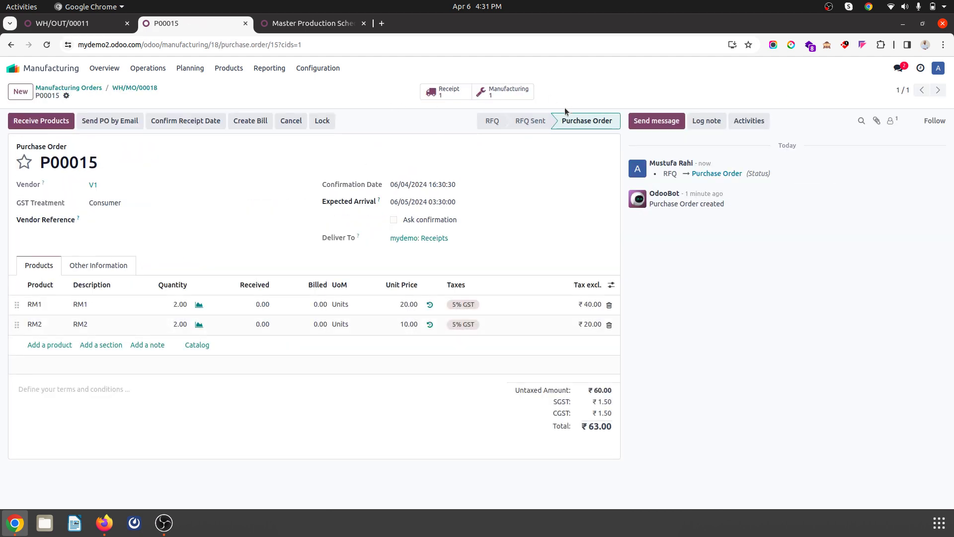
pyautogui.click(96, 89)
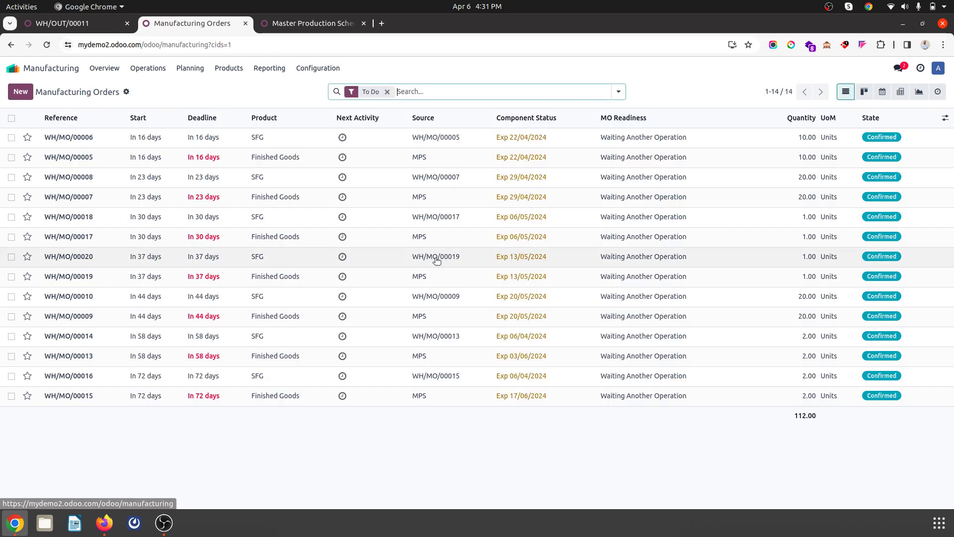
pyautogui.click(450, 221)
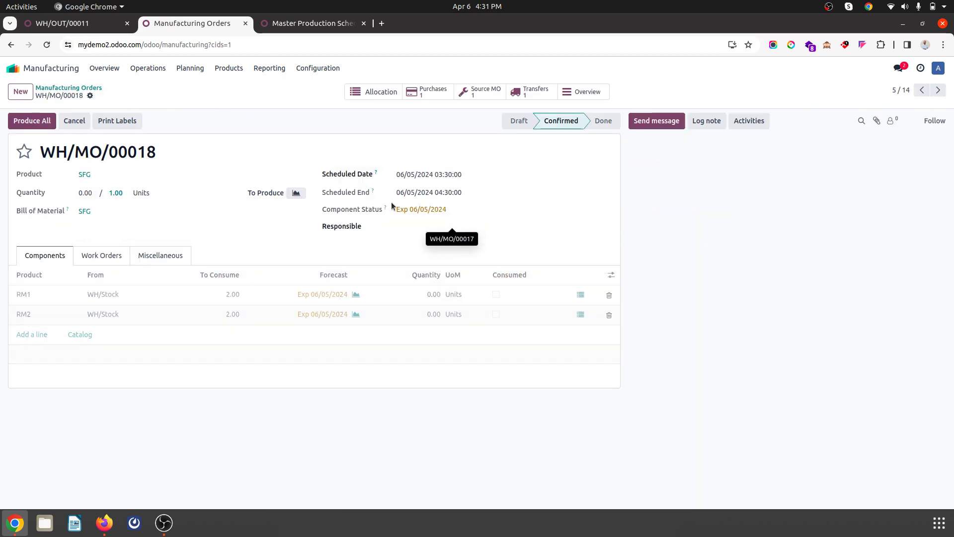
pyautogui.click(427, 92)
pyautogui.click(140, 89)
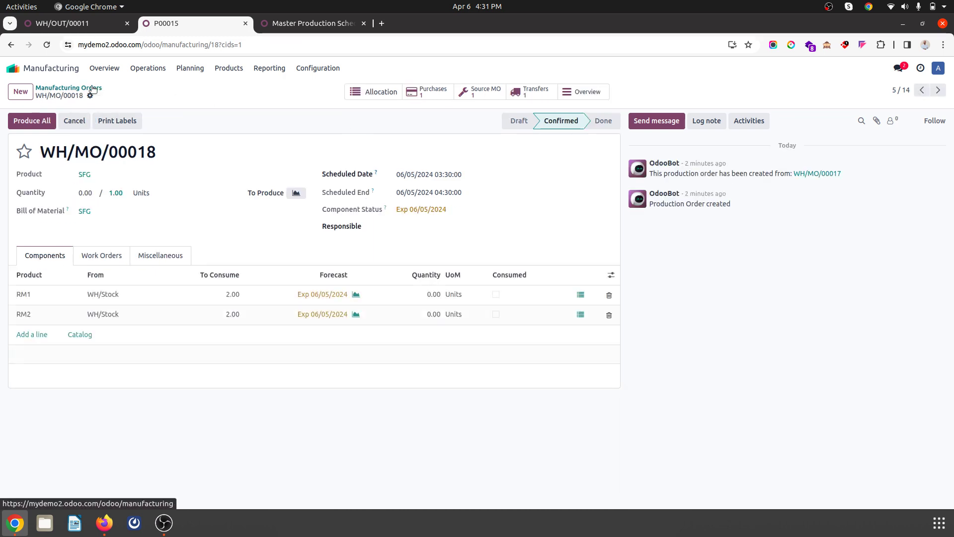
pyautogui.hotkey('alt', 'Left')
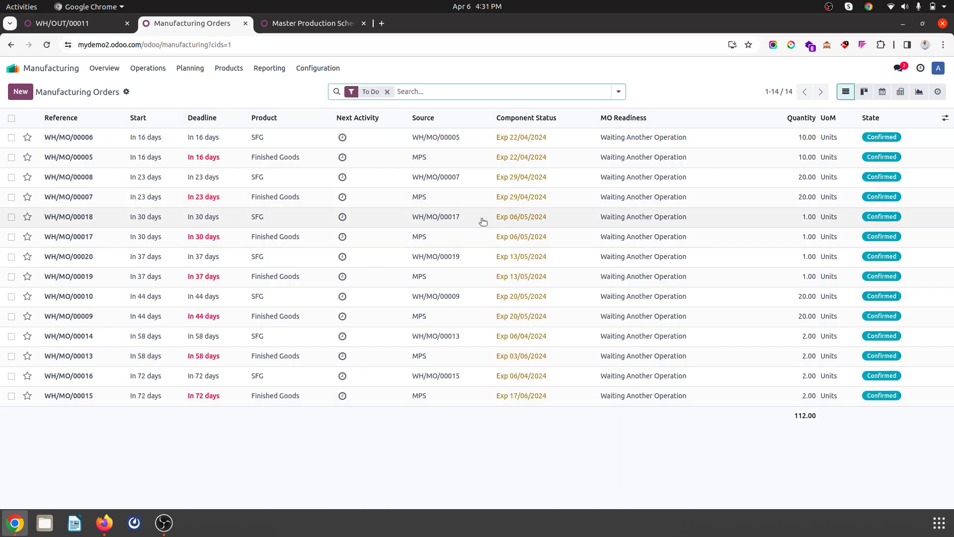
# - Verify WH/MO/00020's purchase P00017, then open manufacturing order WH/MO/00019
pyautogui.click(455, 256)
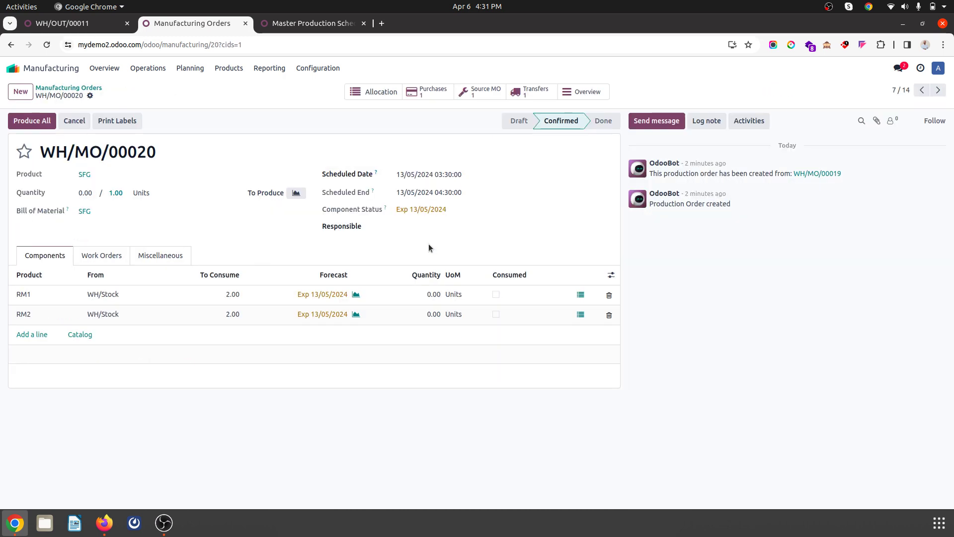
pyautogui.click(435, 94)
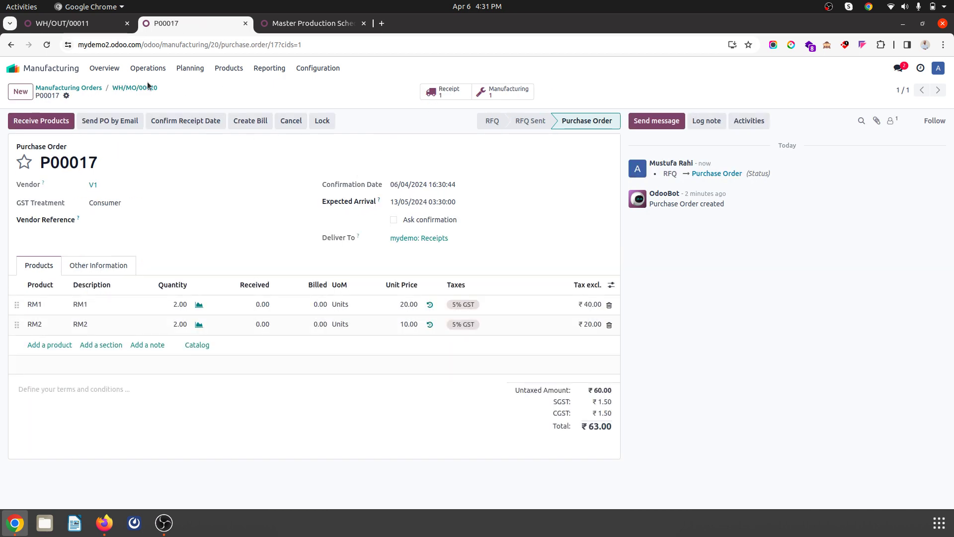
pyautogui.click(148, 88)
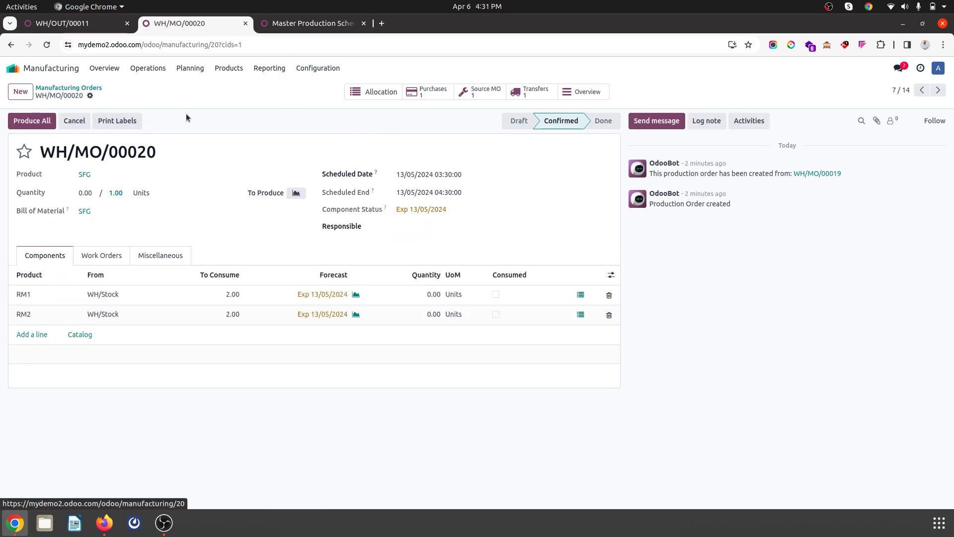
pyautogui.click(94, 89)
pyautogui.click(462, 272)
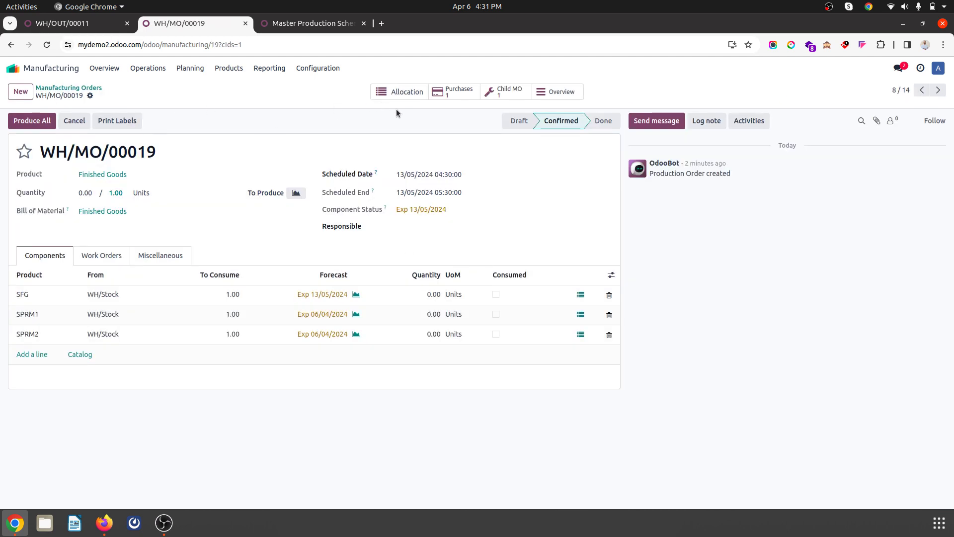
# - Confirm WH/MO/00019's component RFQ P00018 as a purchase order
pyautogui.click(453, 92)
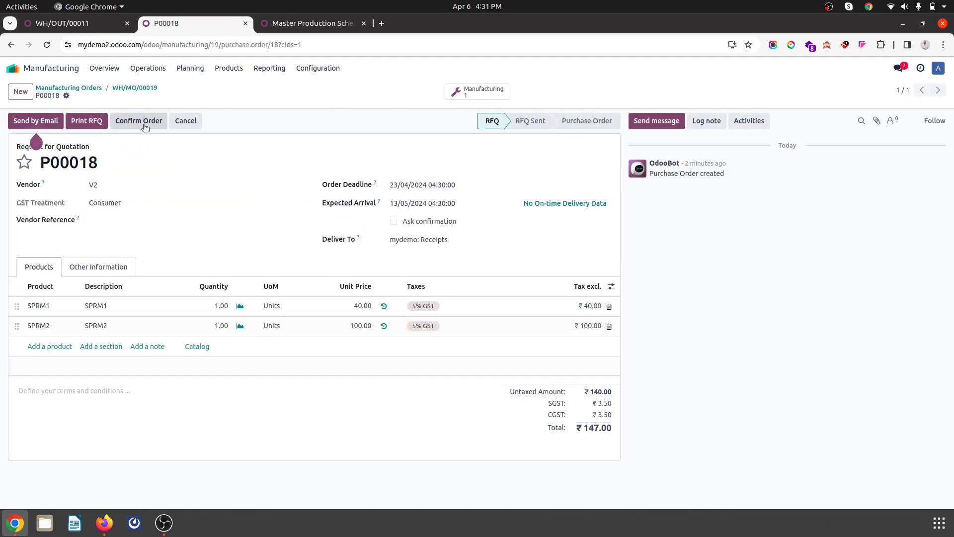
pyautogui.click(145, 127)
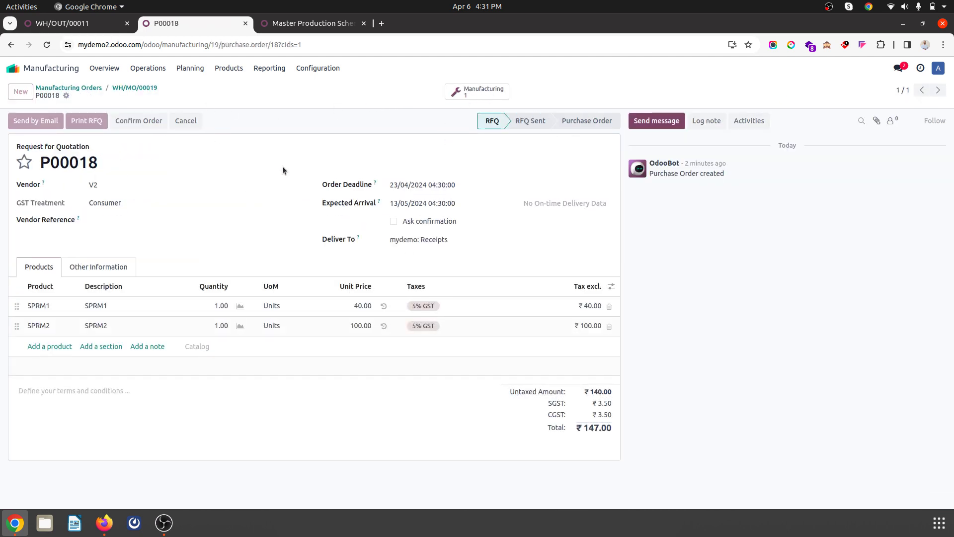
pyautogui.click(137, 87)
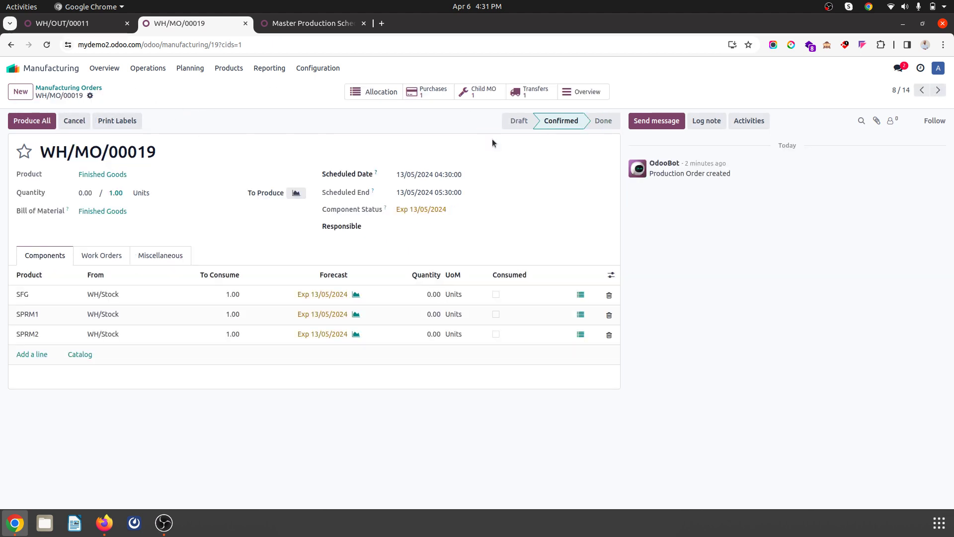
# - Review WH/MO/00019's overview with SFG, SPRM1, SPRM2 and WH/MO/00020 expanded, then leave Manufacturing
pyautogui.click(586, 91)
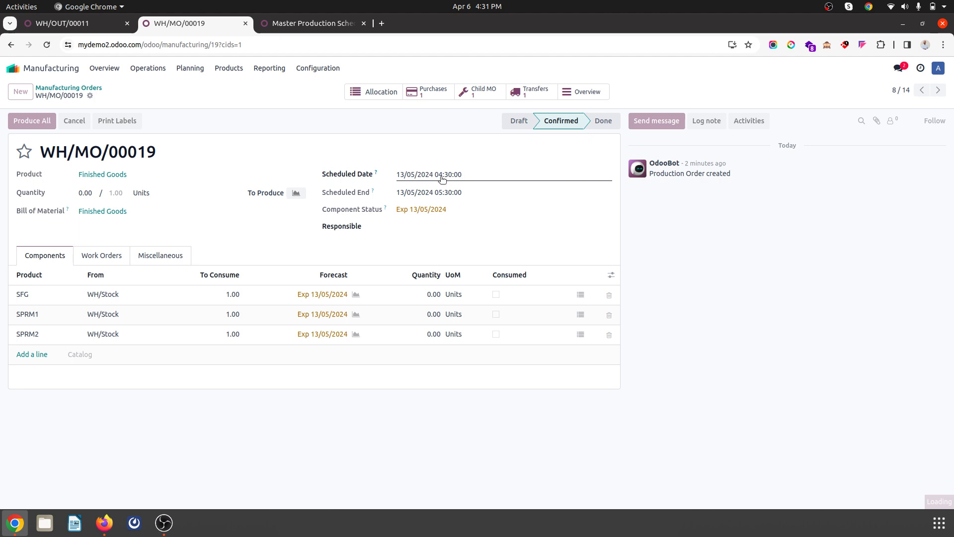
pyautogui.click(18, 166)
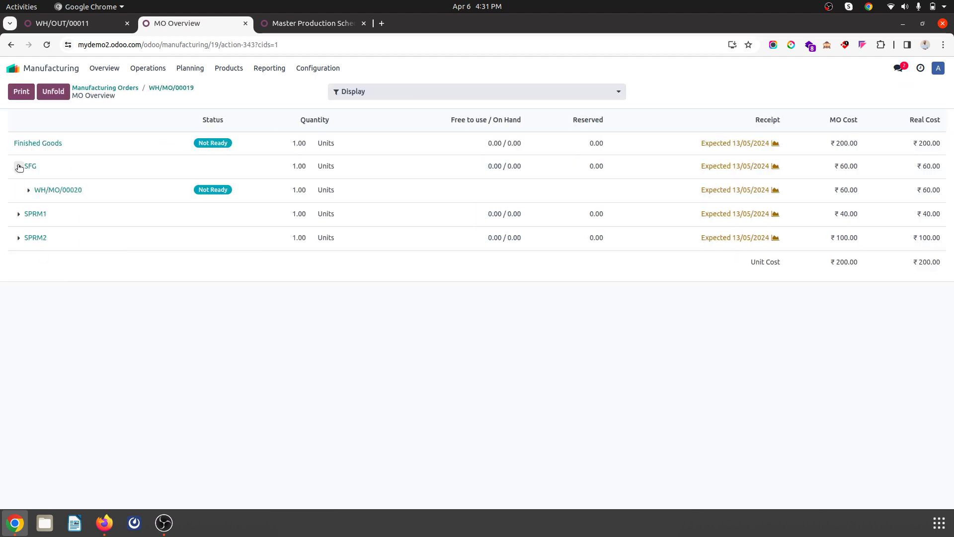
pyautogui.click(18, 214)
pyautogui.click(18, 261)
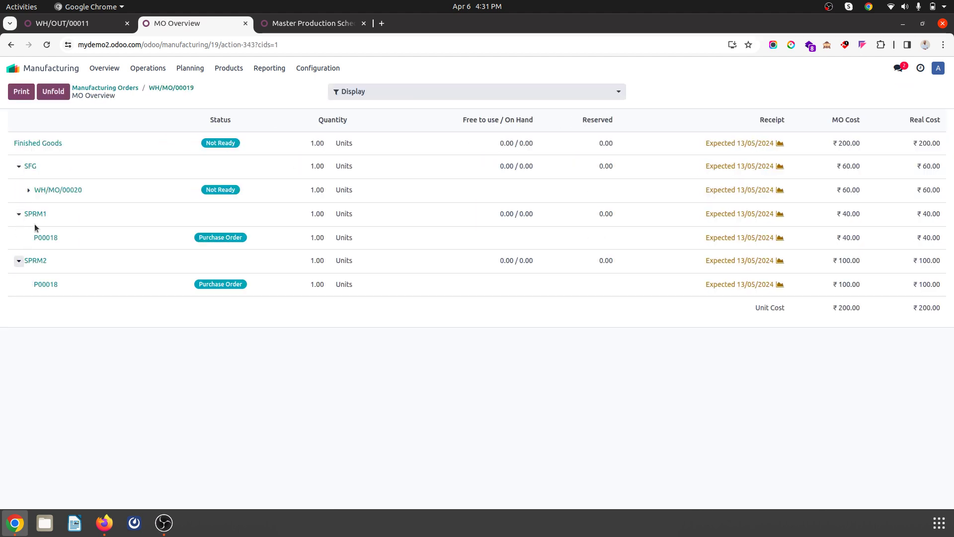
pyautogui.click(28, 189)
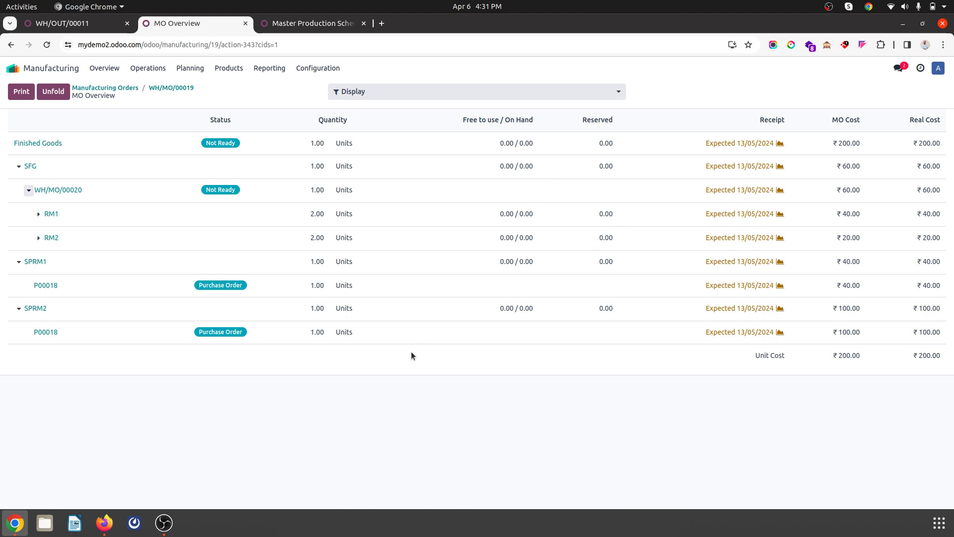
pyautogui.click(50, 68)
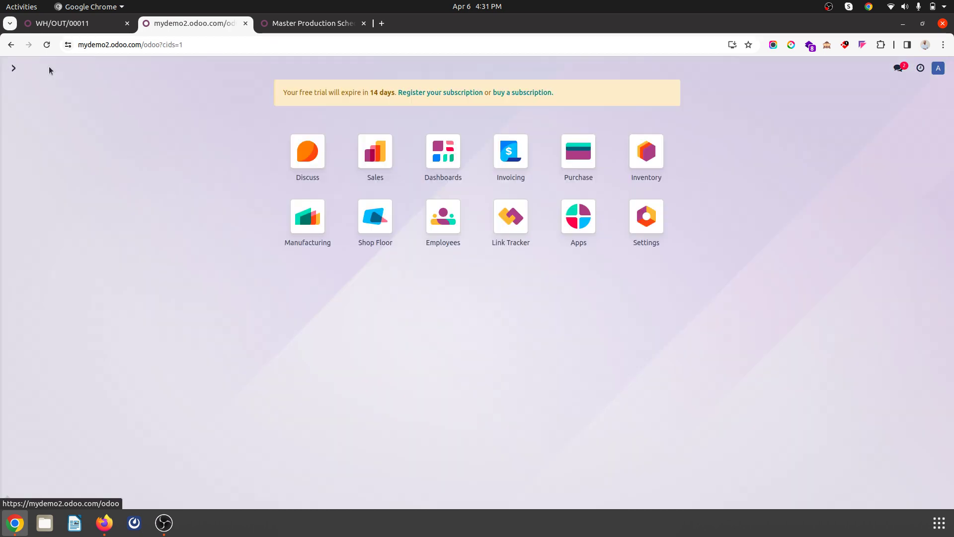
pyautogui.write('pur')
pyautogui.press('Return')
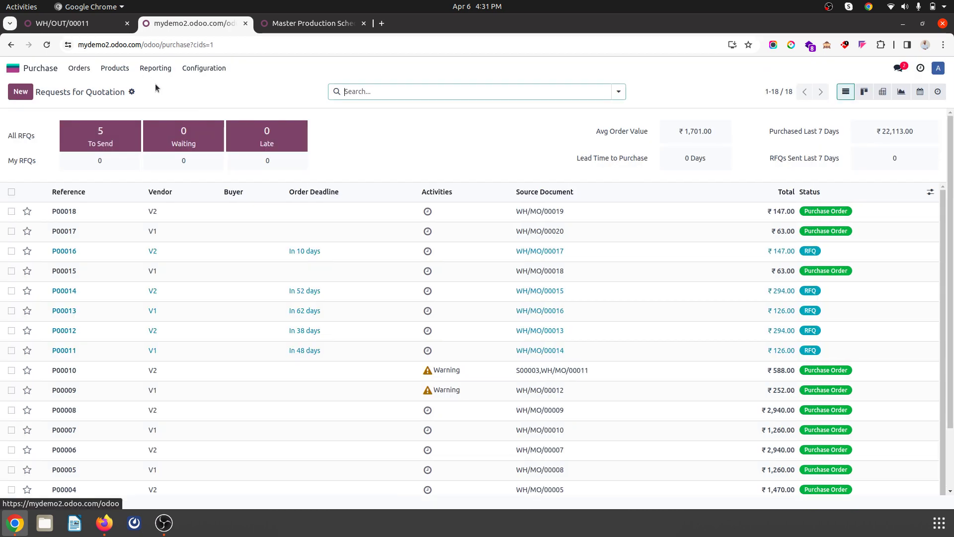
pyautogui.scroll(-2, 224, 305)
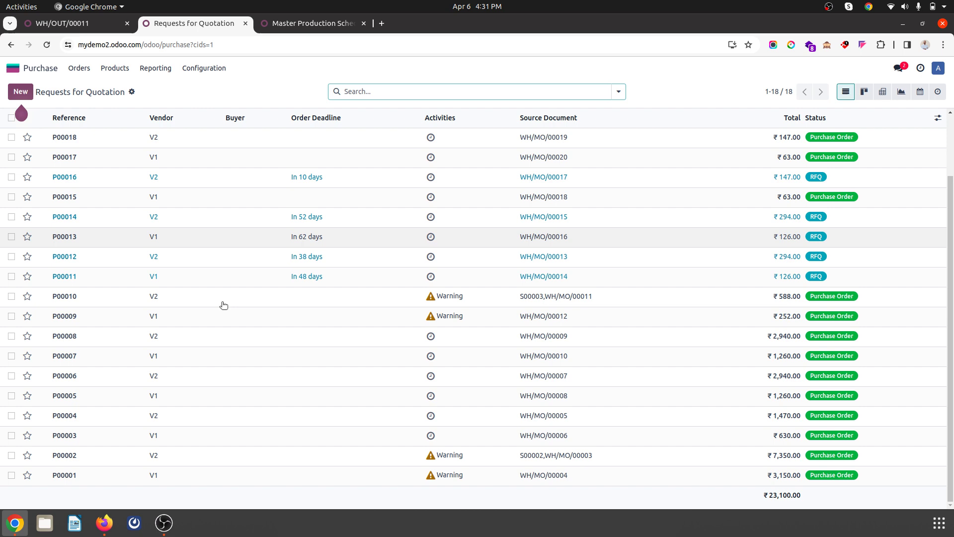
pyautogui.scroll(1, 224, 304)
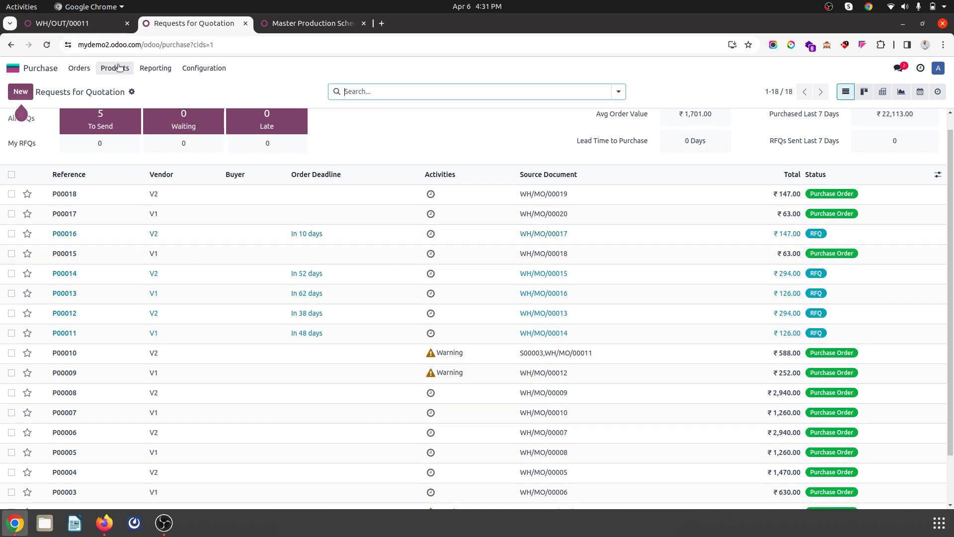
pyautogui.click(43, 69)
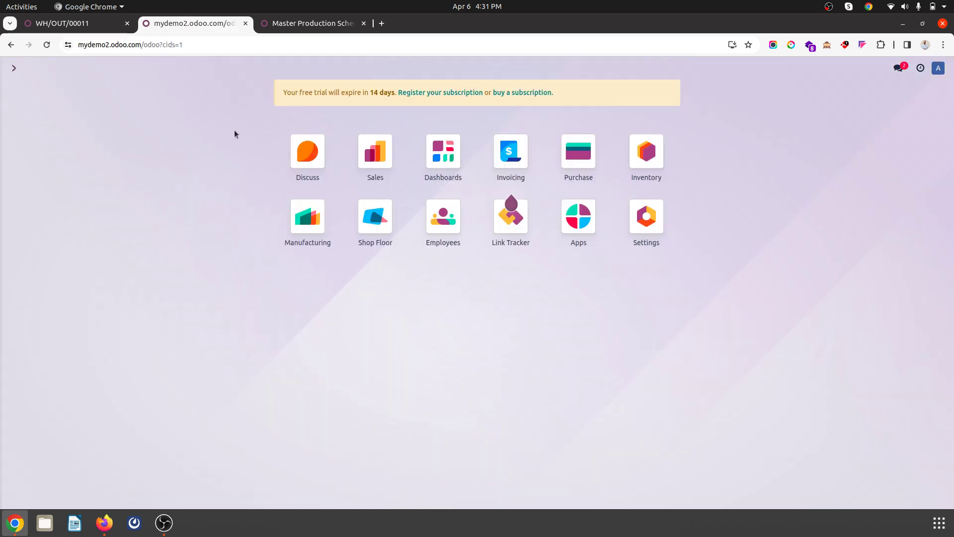